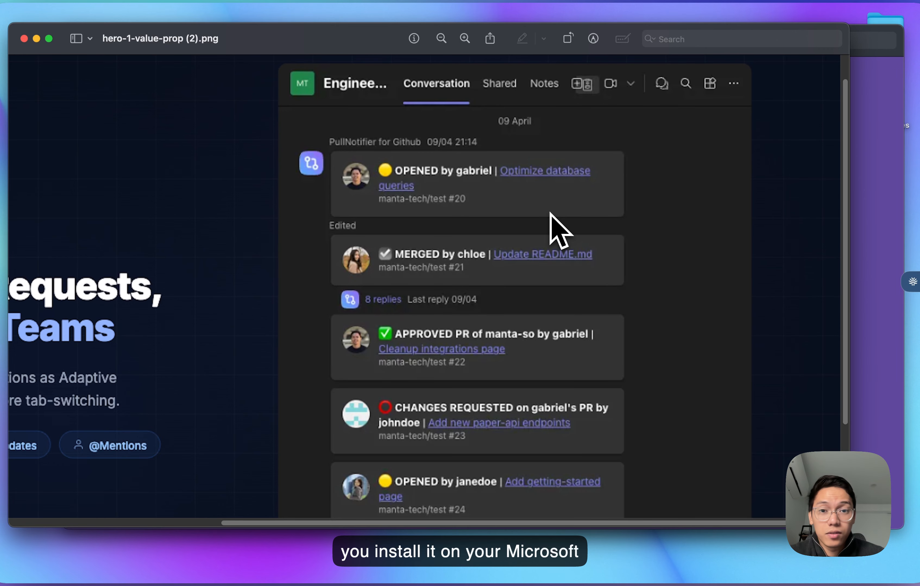
- Examine the opened, merged, approved and changes-requested pull request cards in the hero-1-value-prop (2).png image
scroll(551, 213, "down", 2)
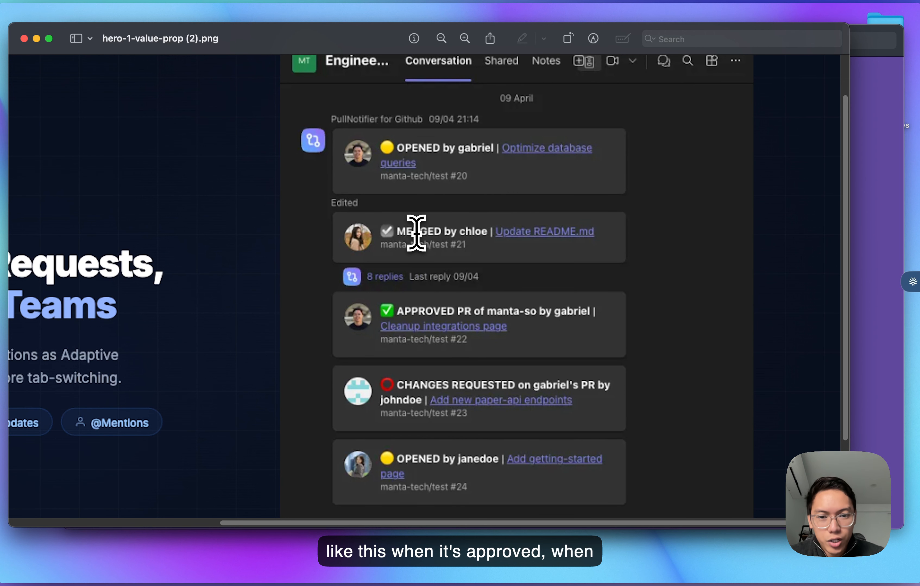
scroll(425, 361, "down", 3)
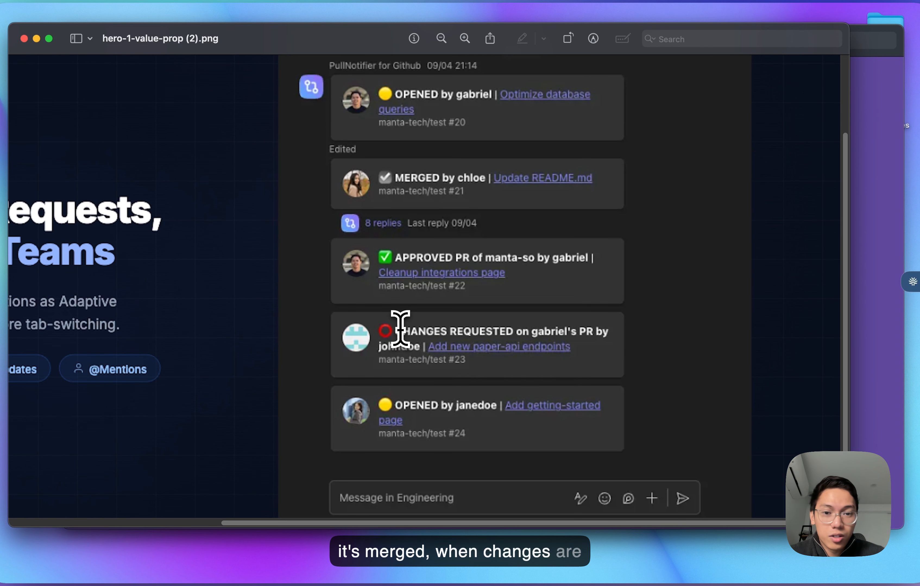
scroll(400, 328, "up", 3)
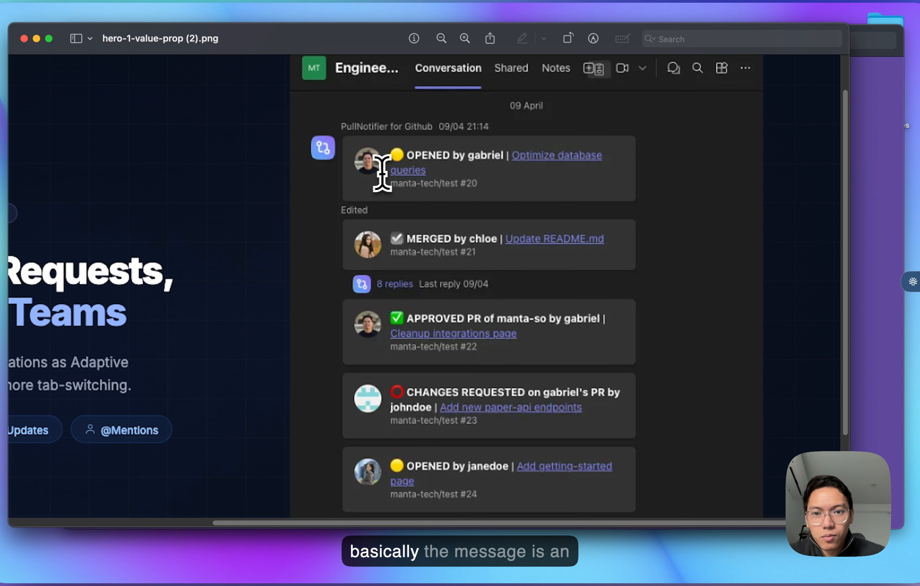
scroll(450, 164, "up", 3)
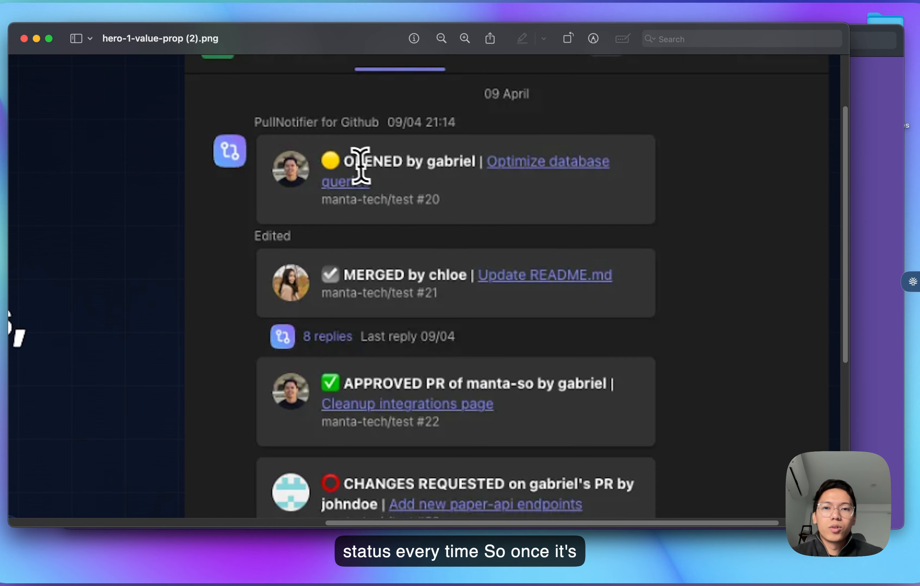
scroll(425, 220, "down", 5)
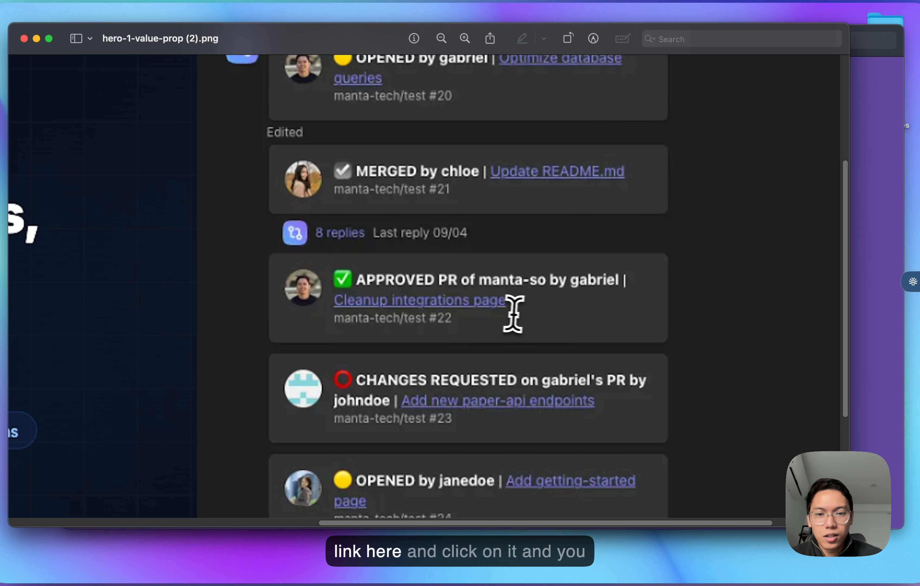
scroll(480, 302, "down", 3)
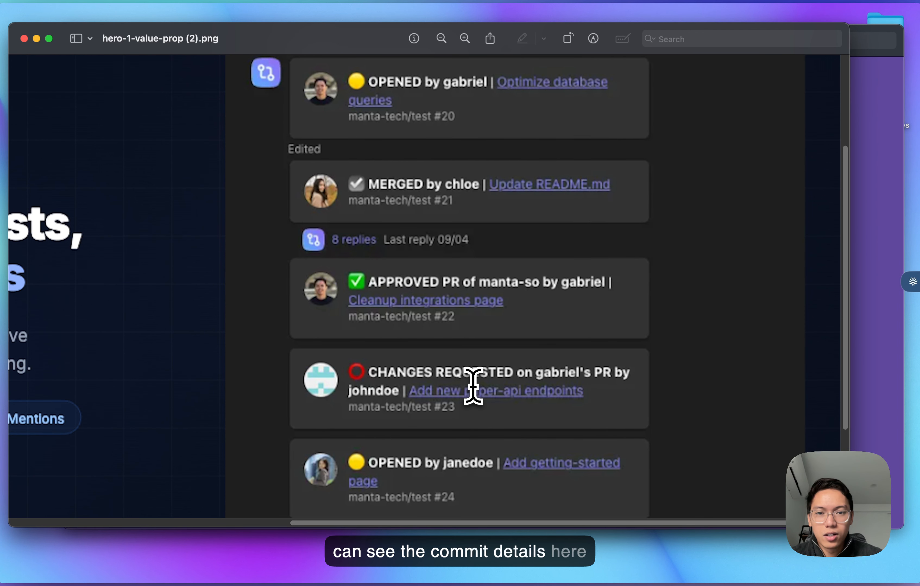
scroll(473, 387, "left", 3)
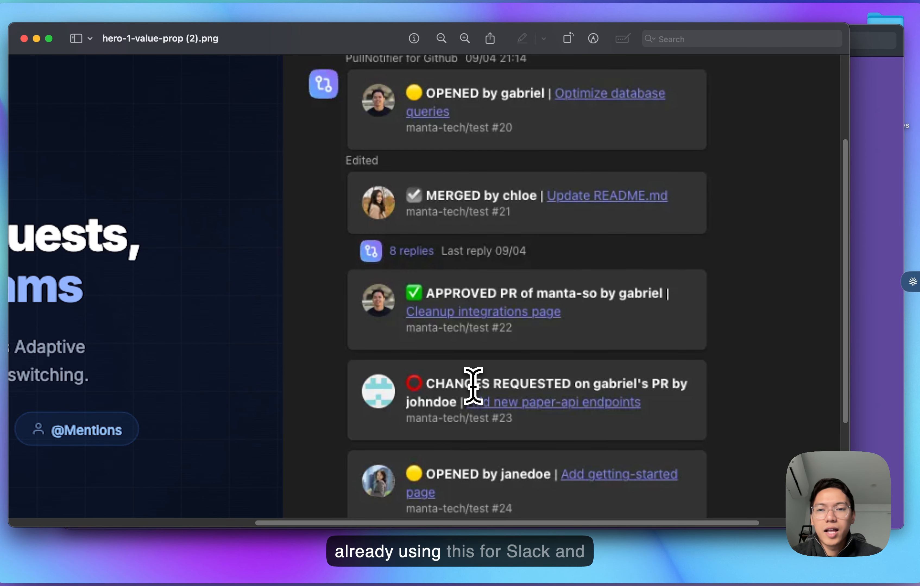
scroll(479, 306, "down", 4)
scroll(479, 305, "left", 2)
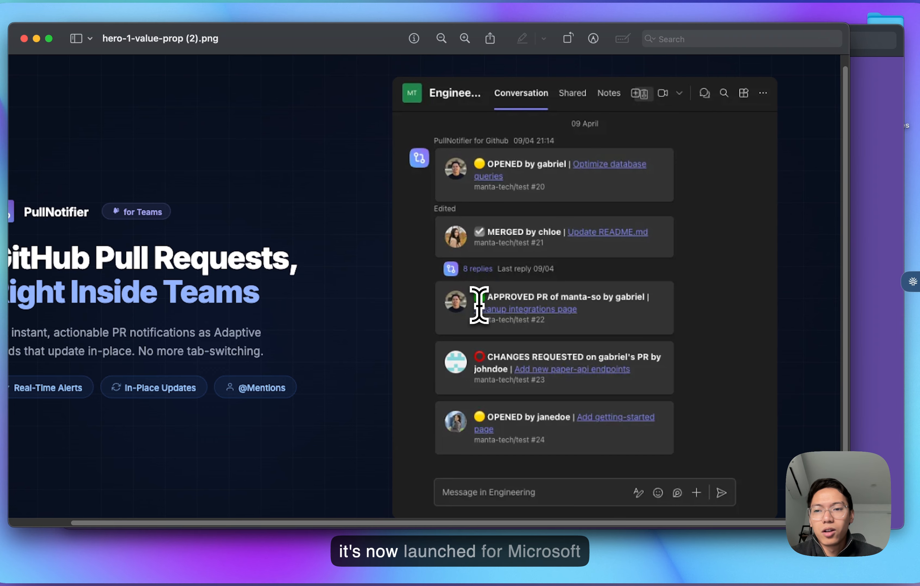
scroll(479, 306, "up", 2)
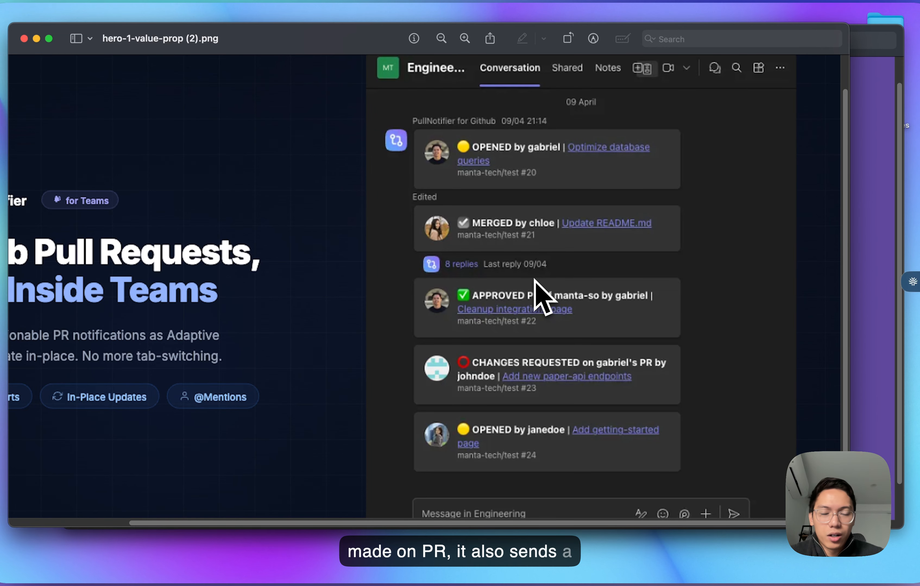
- Bring up the hero-6-overview.png image and examine its annotated thread of review, comment and approval alerts
key("ctrl+Up")
left_click(729, 336)
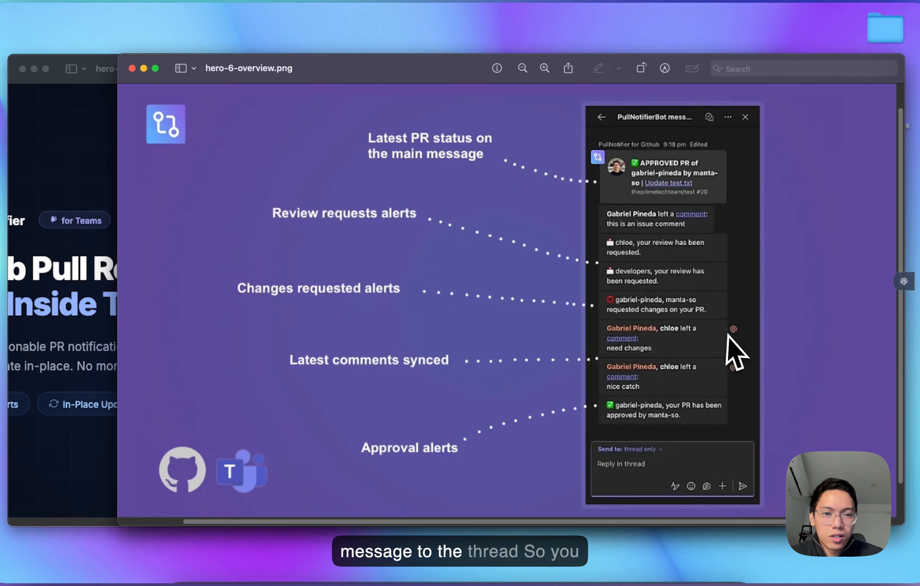
scroll(646, 148, "up", 2)
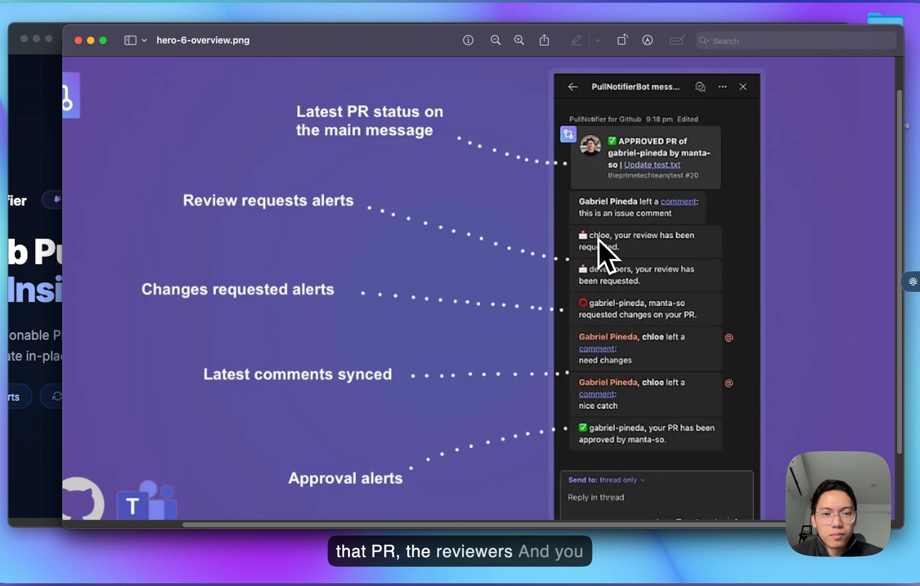
scroll(620, 333, "down", 3)
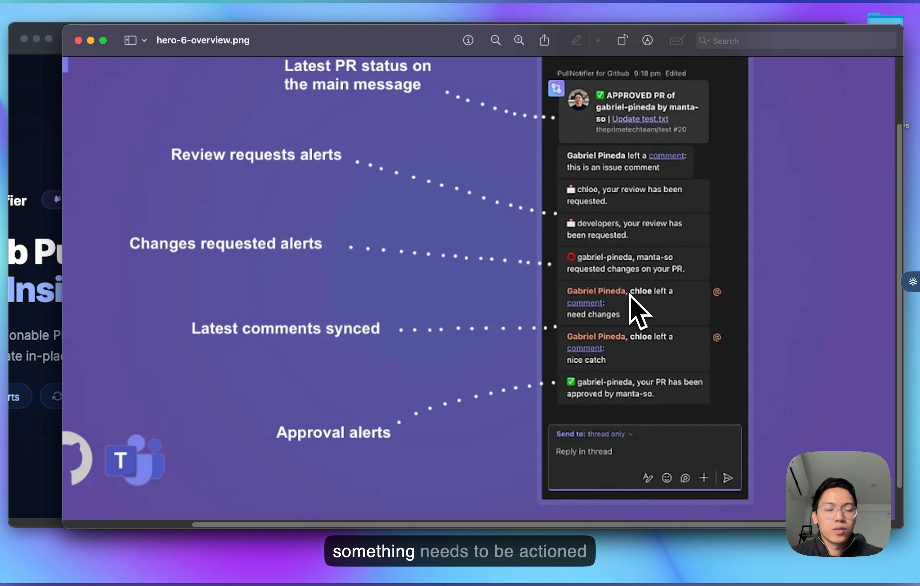
scroll(630, 293, "down", 2)
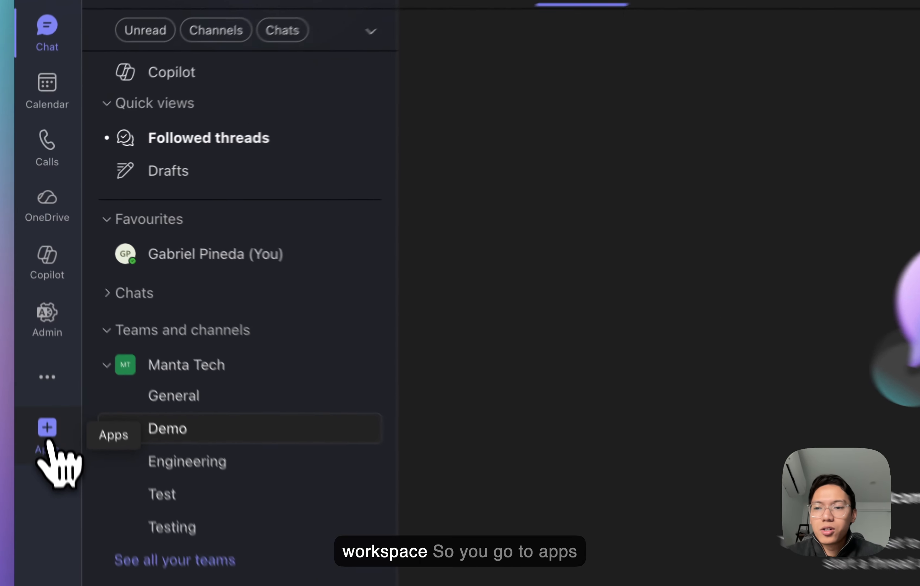
- In Microsoft Teams, search the app store for PullNotifier and open the app's details
left_click(33, 320)
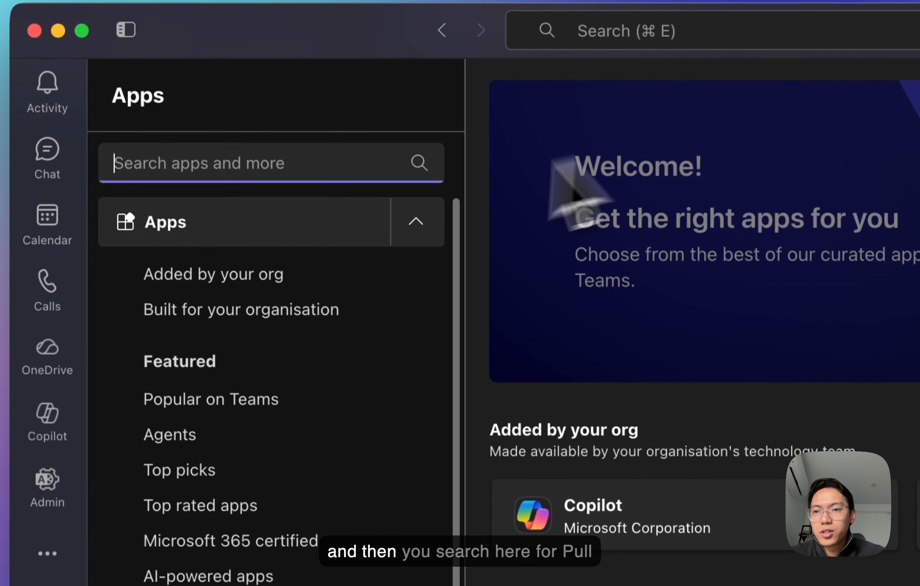
left_click(266, 84)
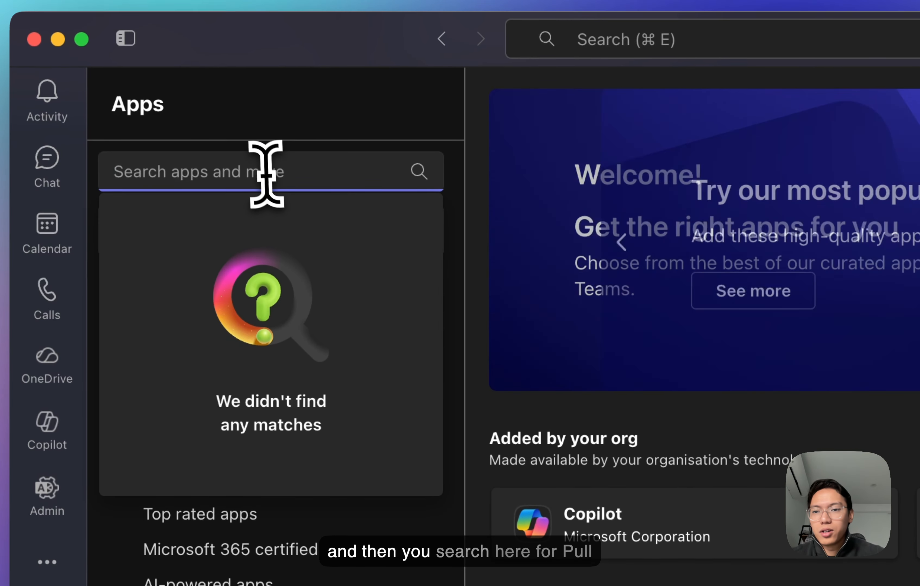
type("PullNotifier")
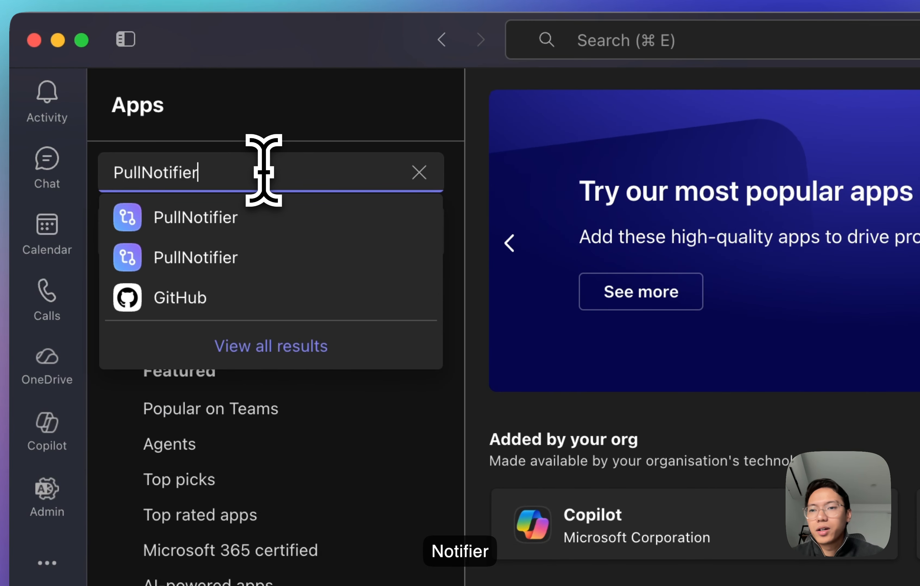
left_click(267, 217)
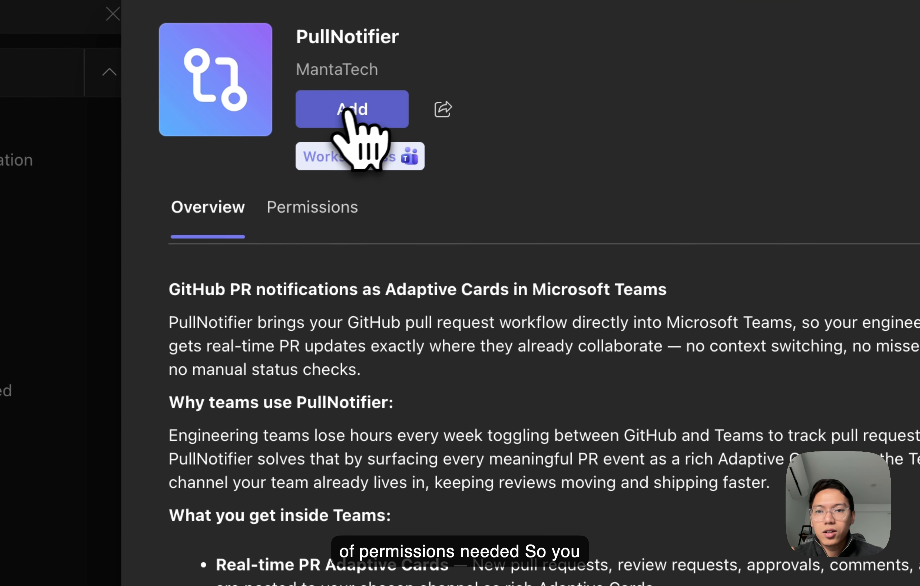
- Add the PullNotifier app to Teams and set it up in the Manta Tech team's Demo channel
left_click(337, 142)
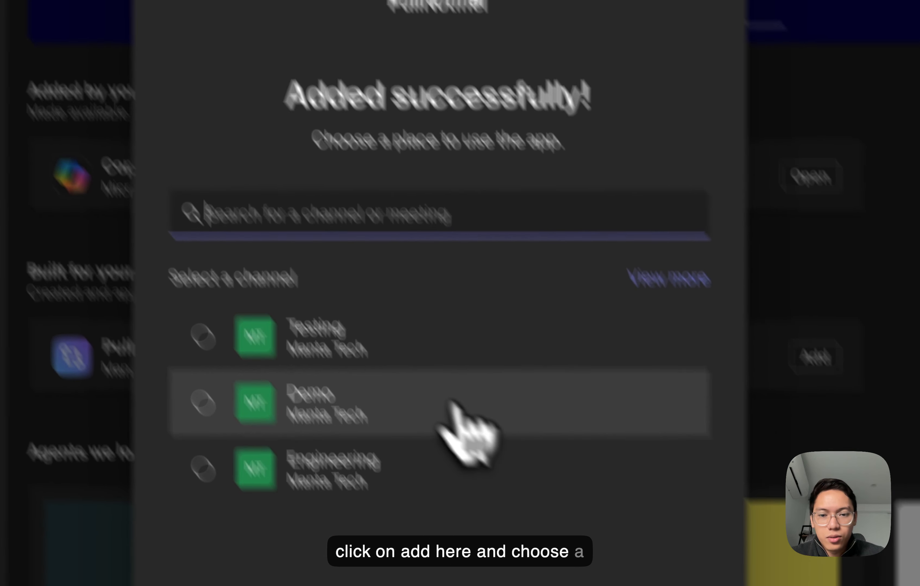
left_click(448, 417)
left_click(510, 469)
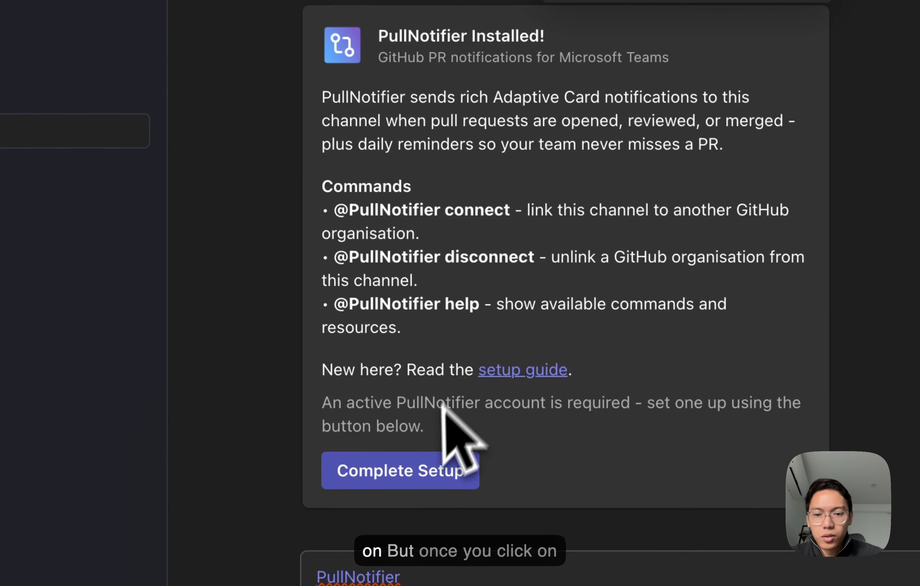
- Start PullNotifier's setup from its installation card and select the listed GitHub organisation to connect to Manta Tech
left_click(400, 479)
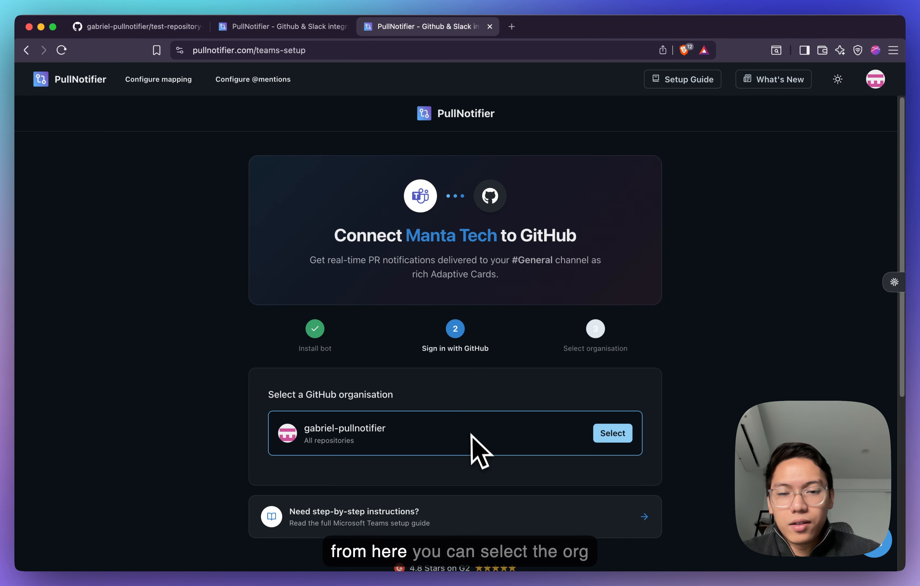
scroll(479, 450, "down", 2)
scroll(443, 372, "down", 3)
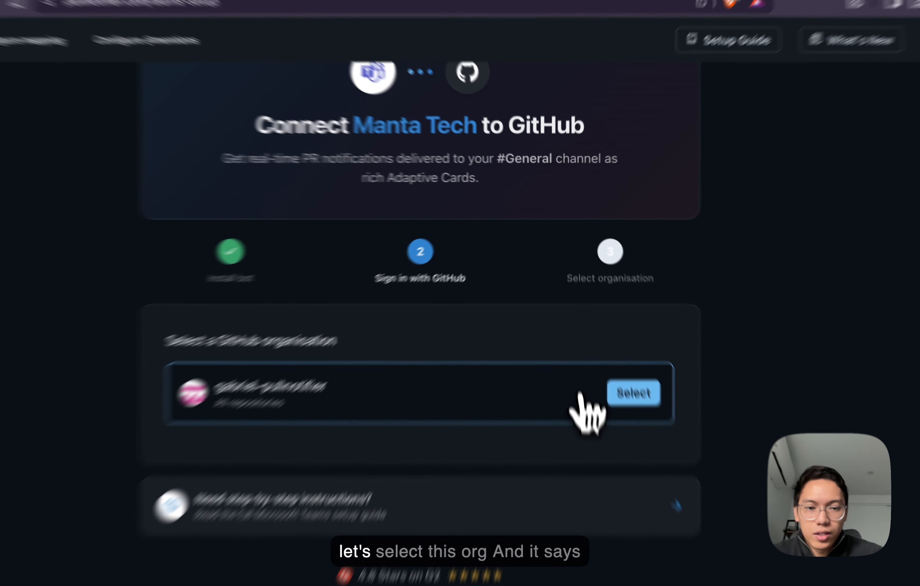
left_click(613, 340)
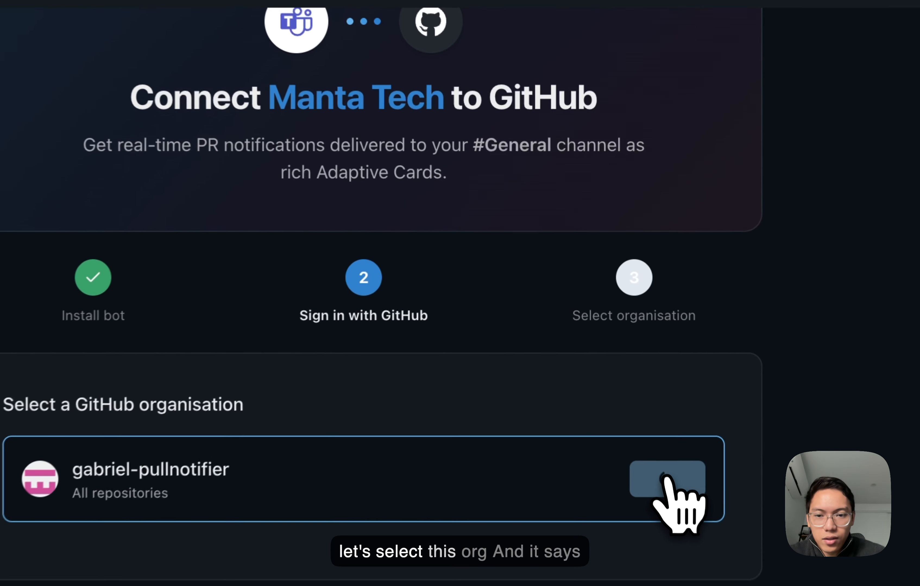
scroll(585, 359, "up", 3)
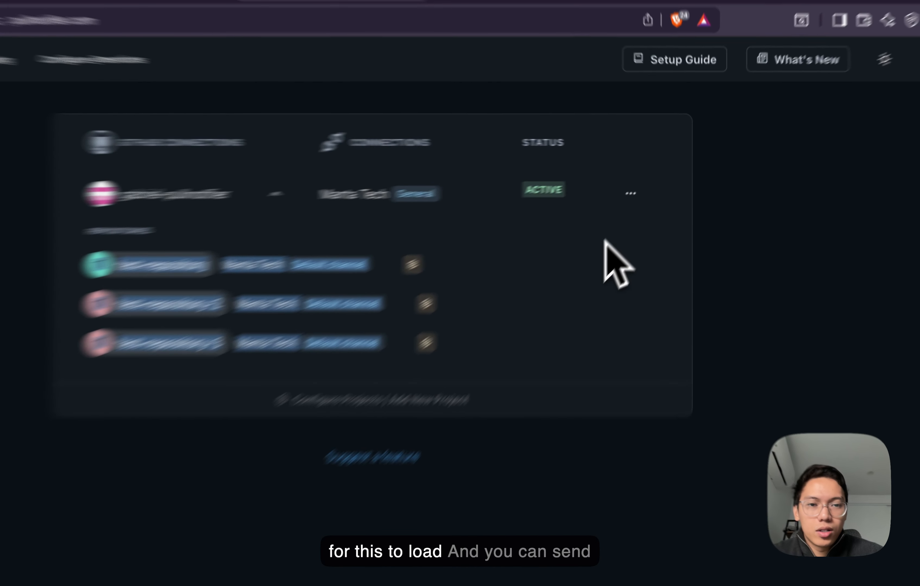
- Send a sample notification through the organisation's active Manta Tech connection
left_click(631, 193)
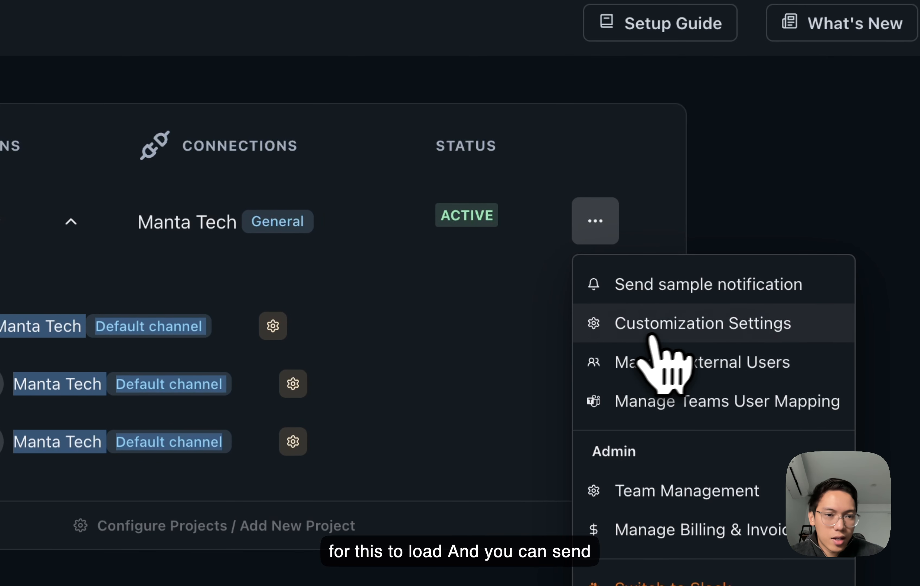
left_click(687, 240)
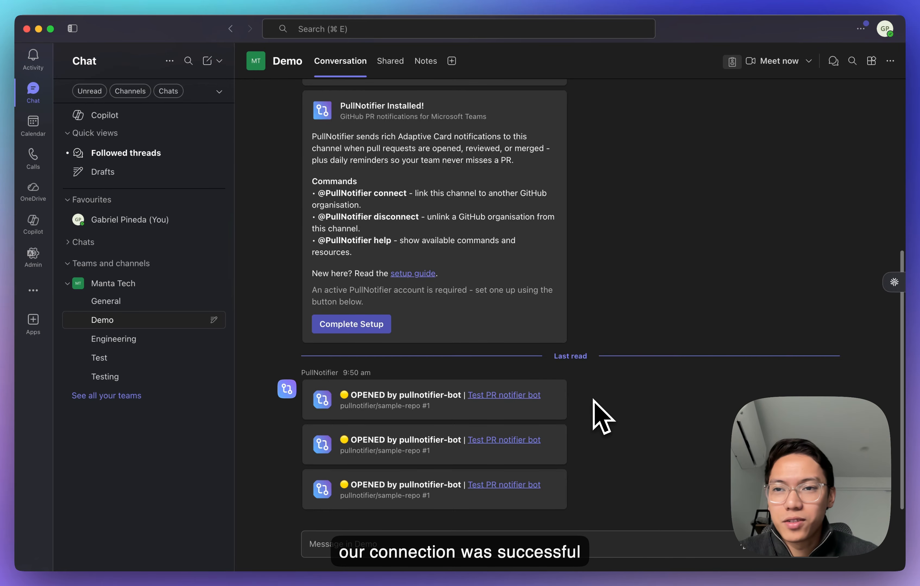
- Switch to the browser and open the test-repository-2 repository on GitHub in a new tab
key("ctrl+Up")
left_click(486, 212)
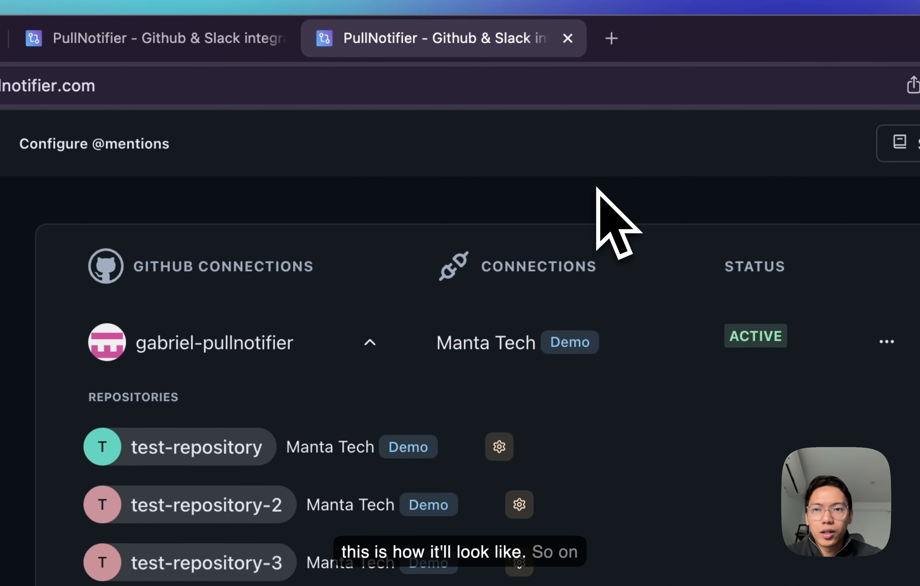
key("super+t")
type("github.com")
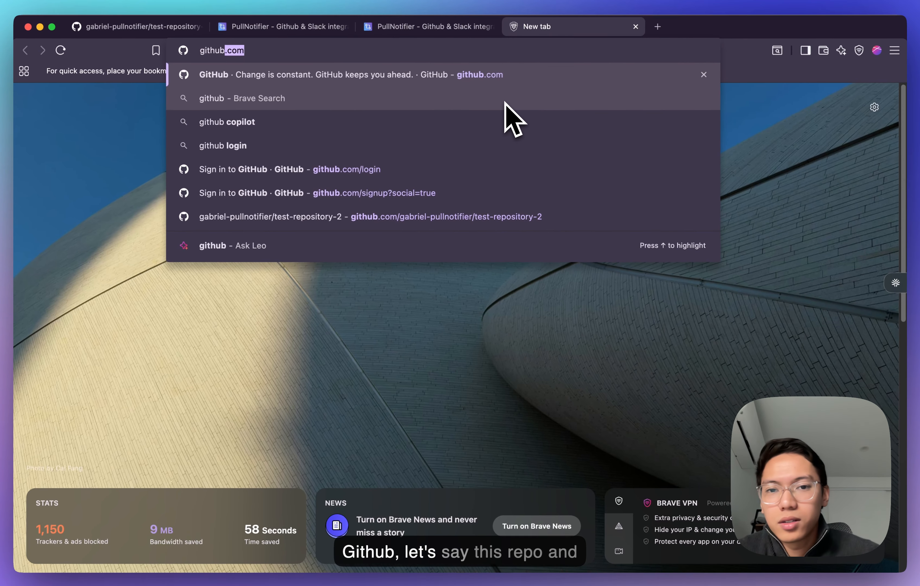
key("Down")
key("Down")
key("Down")
key("Down")
key("Down")
key("Down")
key("Return")
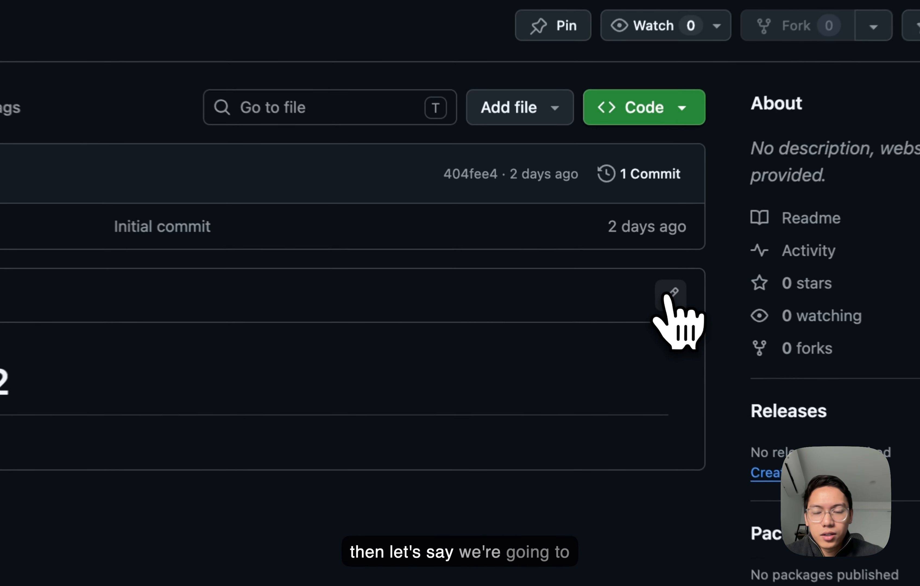
- Edit the repository's README.md, propose the changes on a new branch and create the pull request "Update README.md"
left_click(612, 282)
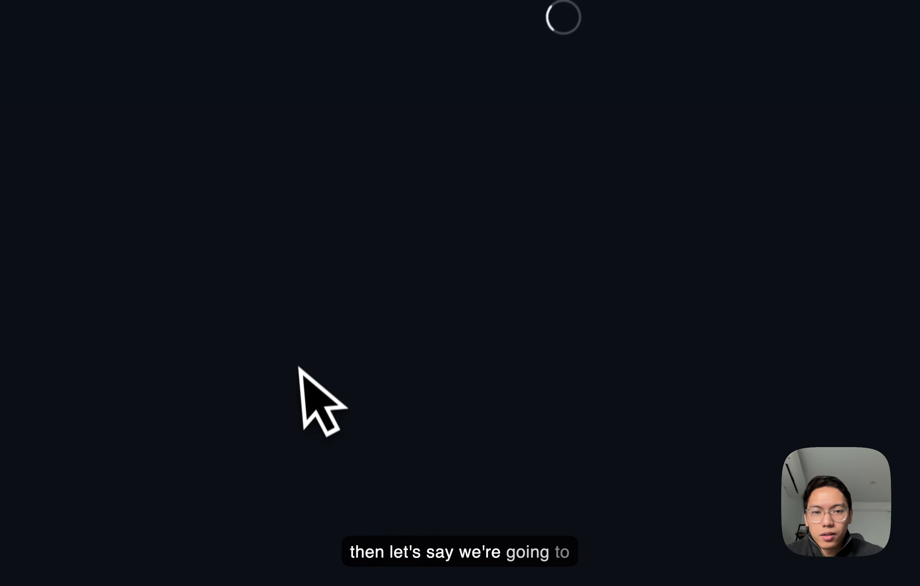
left_click(345, 328)
left_click(815, 187)
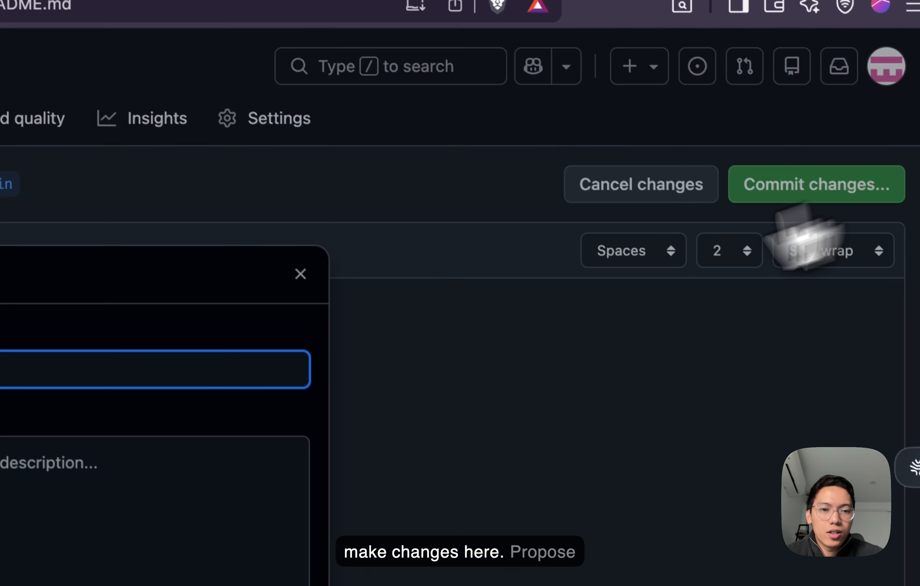
left_click(133, 585)
left_click(233, 585)
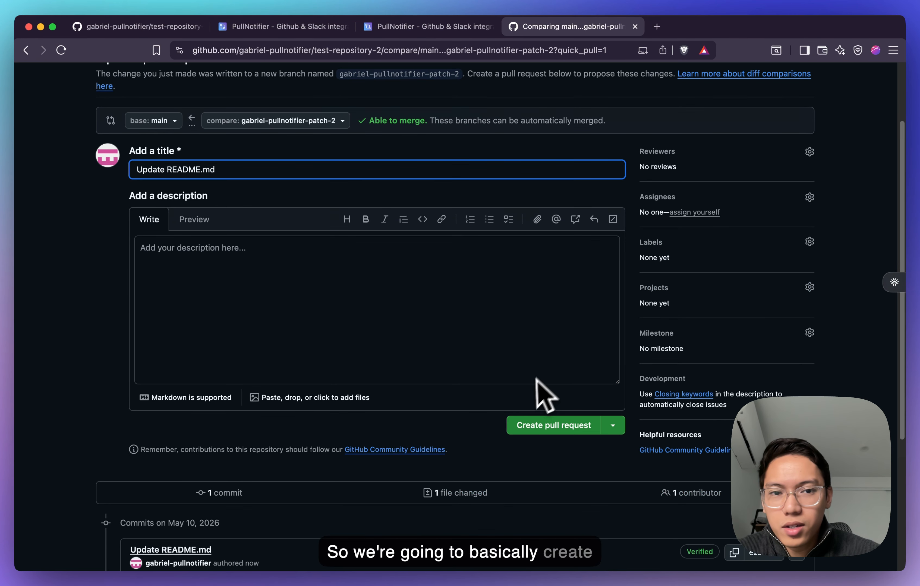
scroll(536, 379, "down", 2)
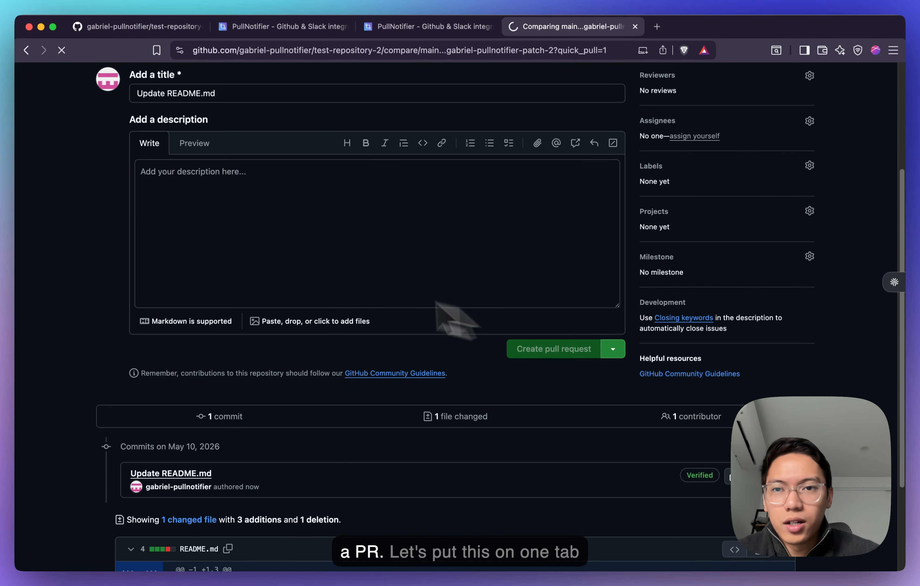
- Resize the browser and Teams windows to half width so the pull request and the Demo channel sit side by side
left_click_drag(15, 263, 503, 269)
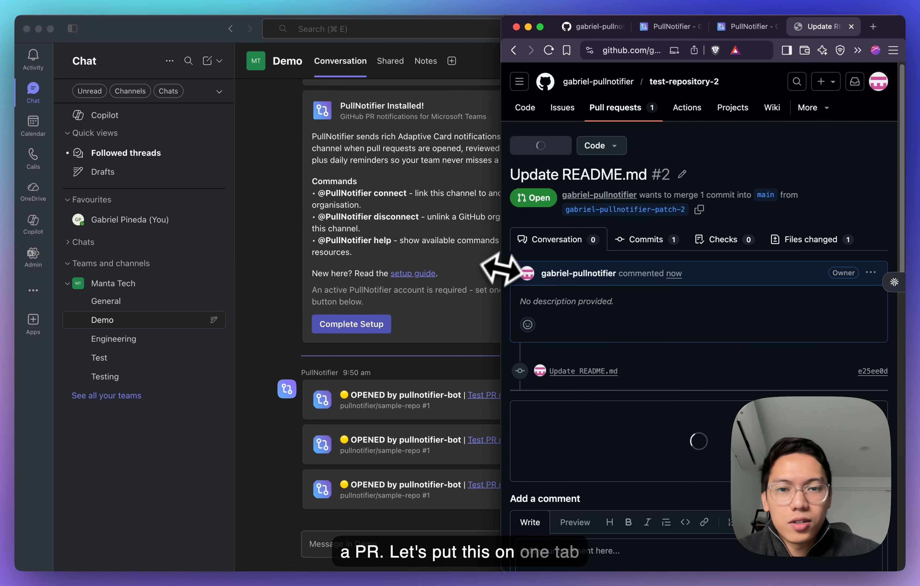
left_click(292, 236)
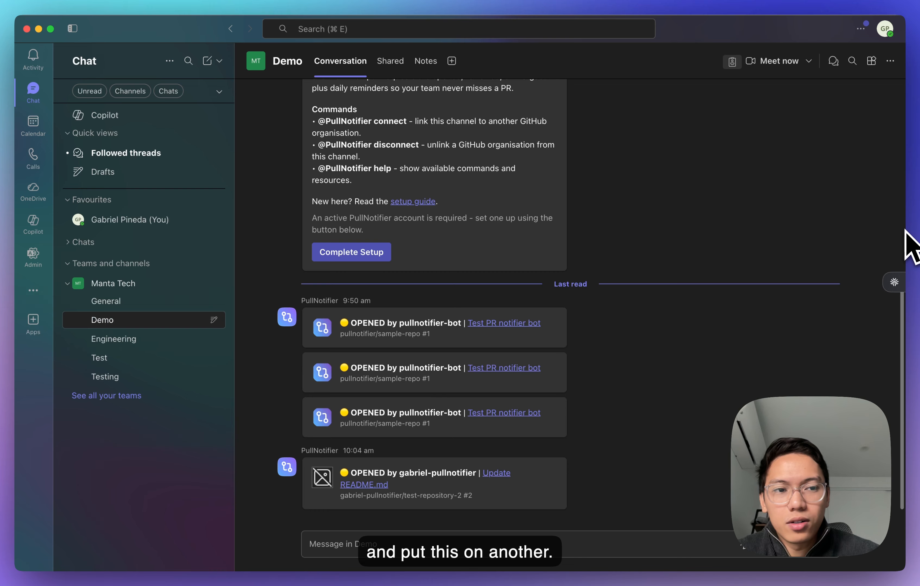
left_click_drag(905, 232, 501, 285)
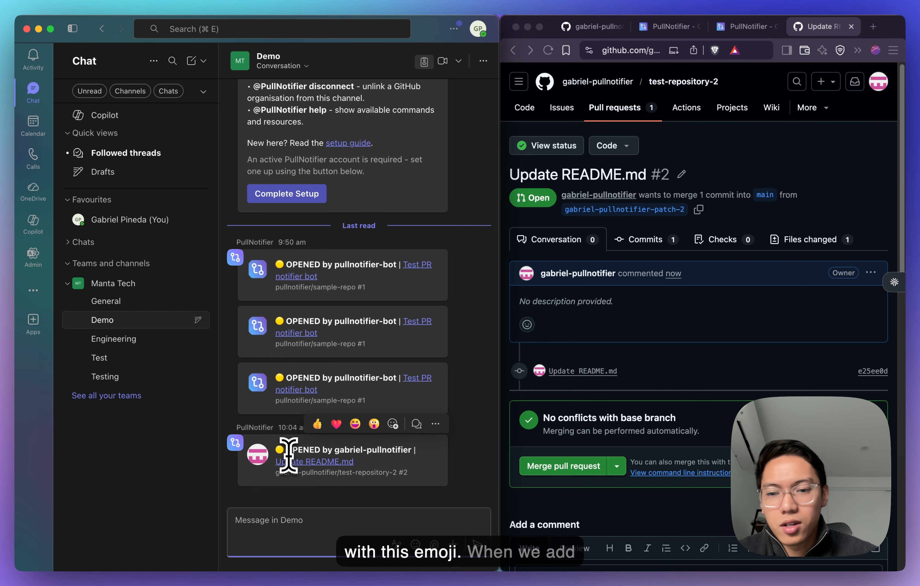
- Post a comment on the open "Update README.md" pull request
scroll(616, 381, "down", 5)
left_click(611, 425)
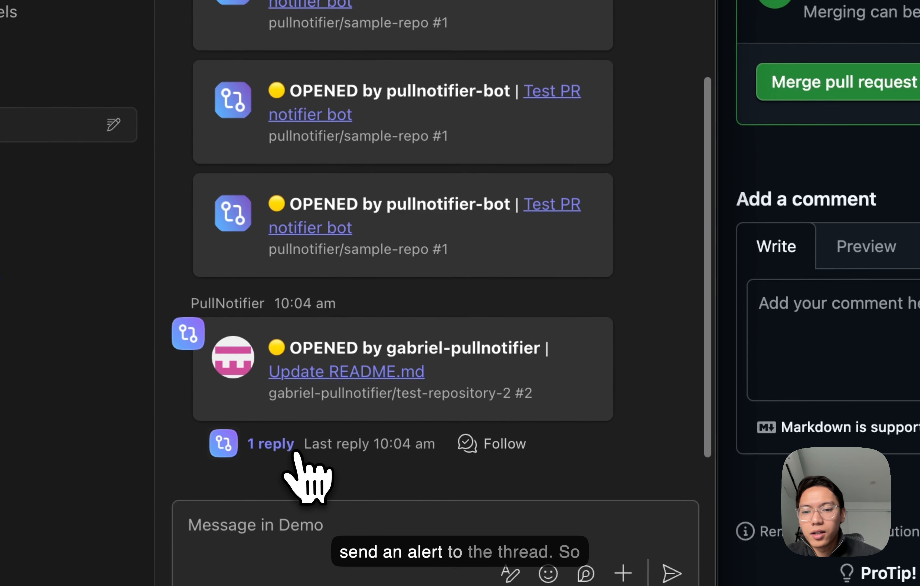
- Open the reply thread of the "Update README.md" notification in the Demo channel to read the comment and approval alerts
left_click(278, 444)
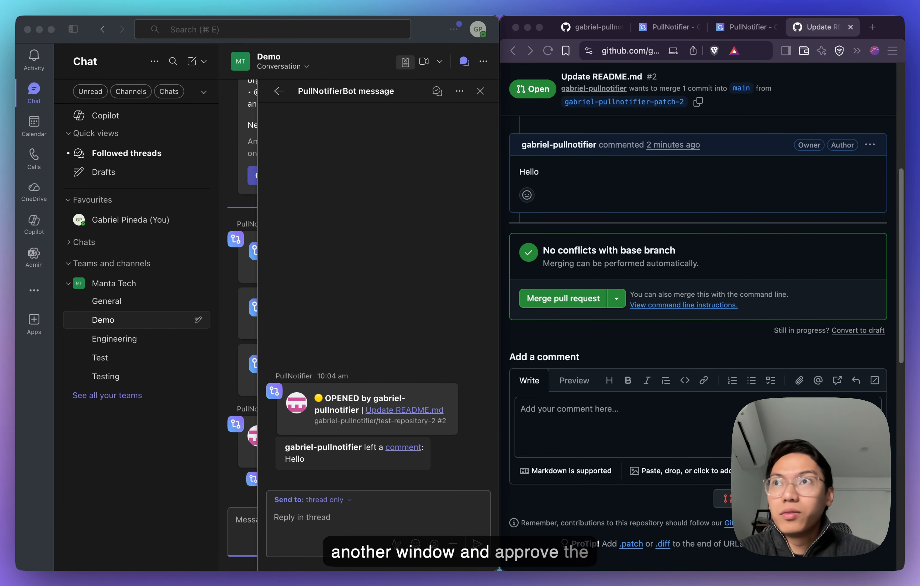
left_click(435, 301)
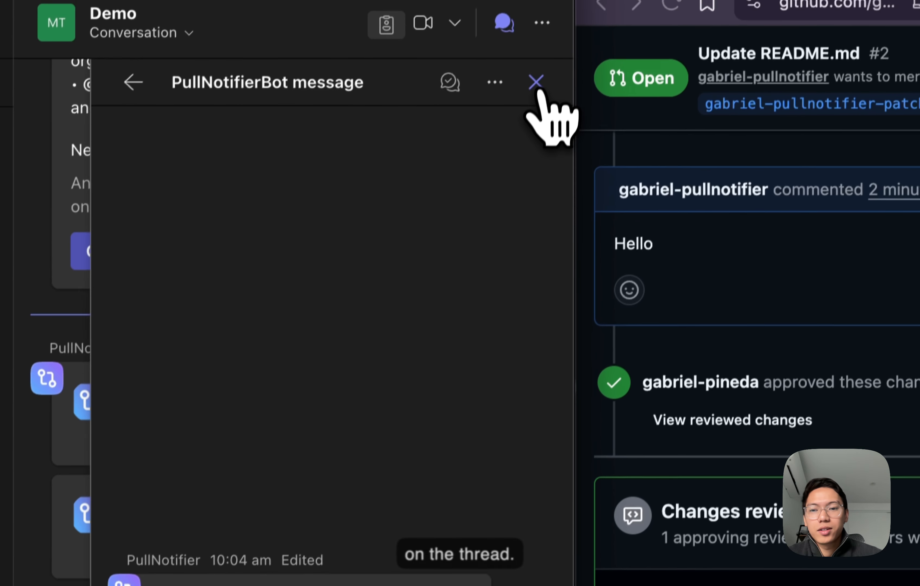
left_click(536, 83)
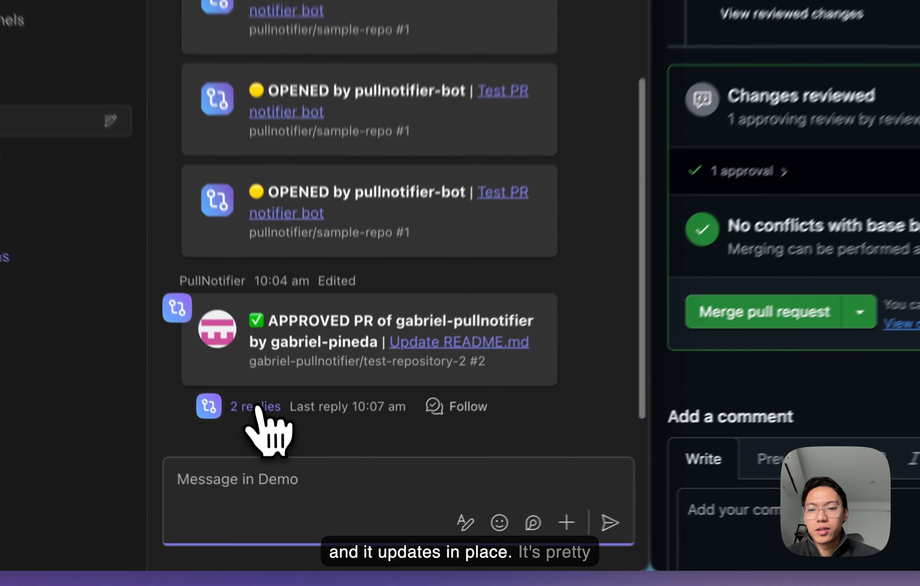
left_click(279, 479)
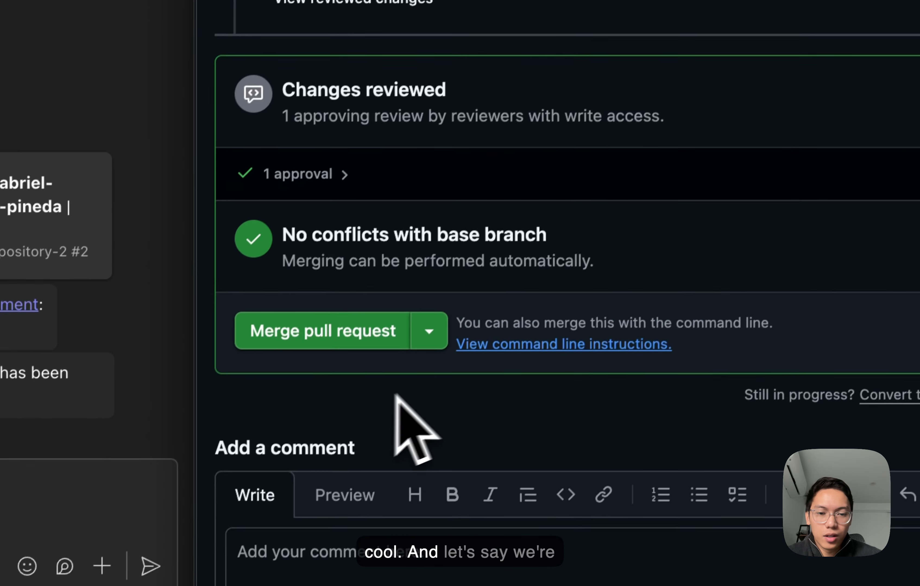
- Close the "Update README.md" pull request without merging and close the notification's thread in Teams
scroll(396, 398, "down", 10)
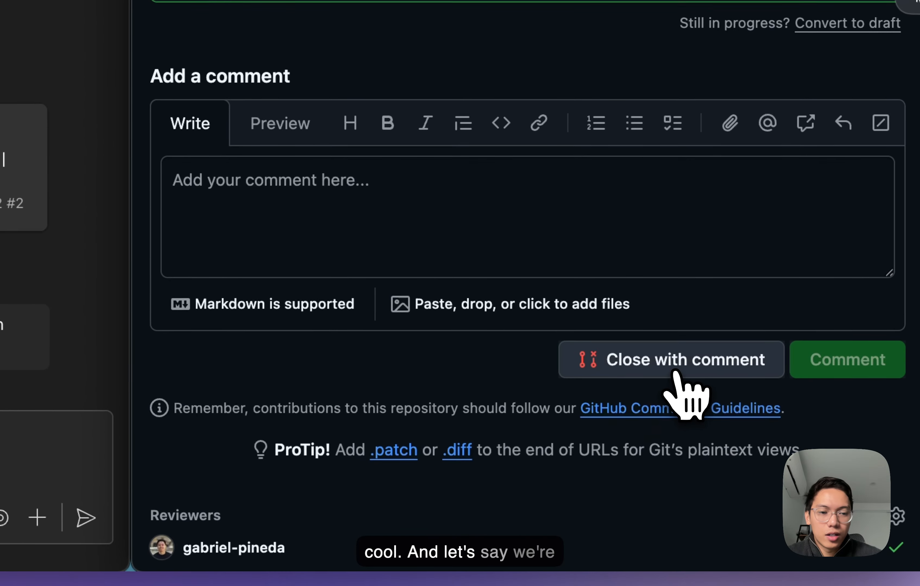
left_click(677, 372)
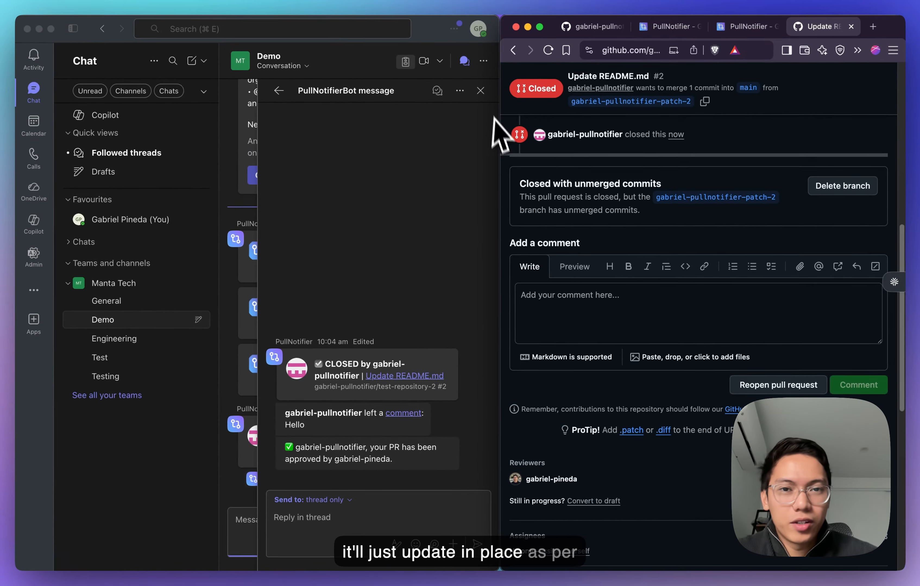
left_click(485, 94)
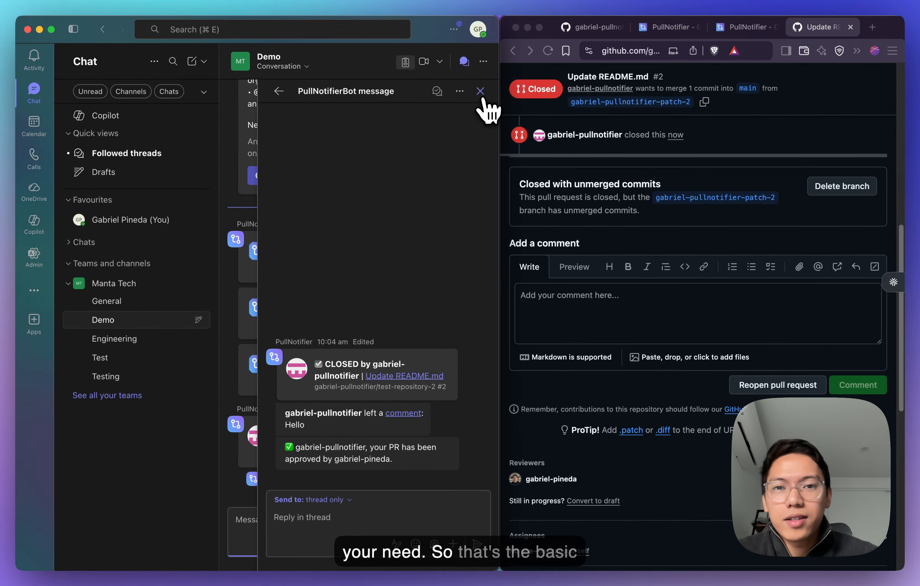
left_click(481, 93)
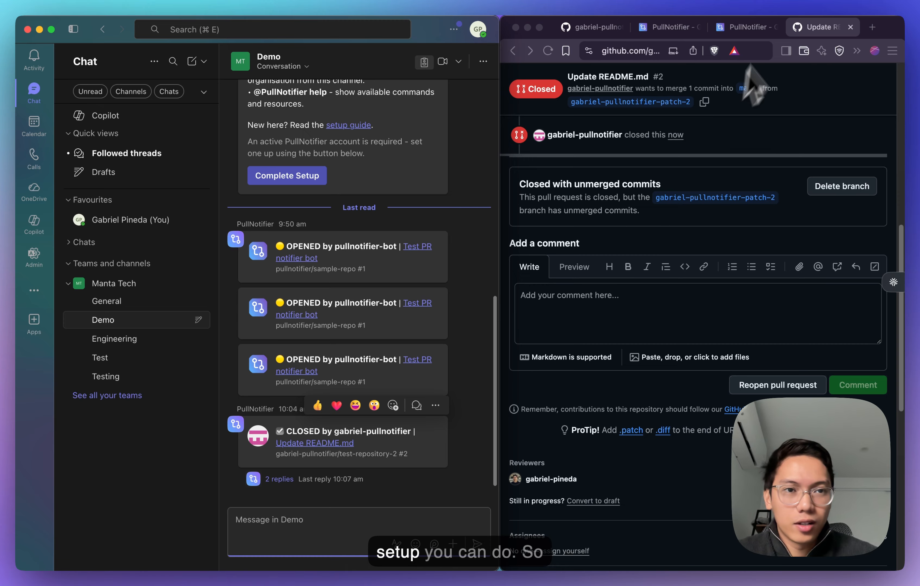
- Return to the PullNotifier mapping page, enlarge the browser window and point test-repository to the Engineering channel
left_click(757, 27)
double_click(891, 29)
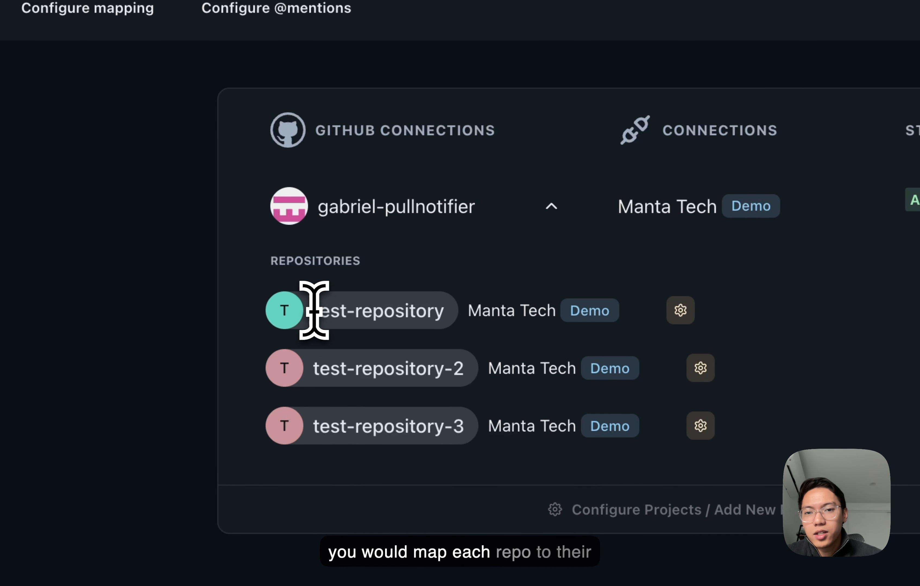
left_click(428, 321)
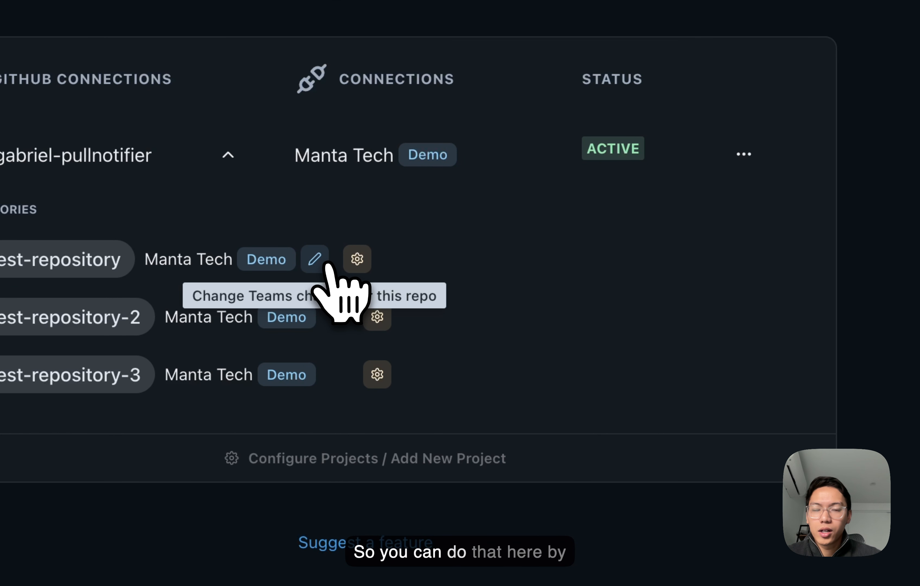
left_click(329, 266)
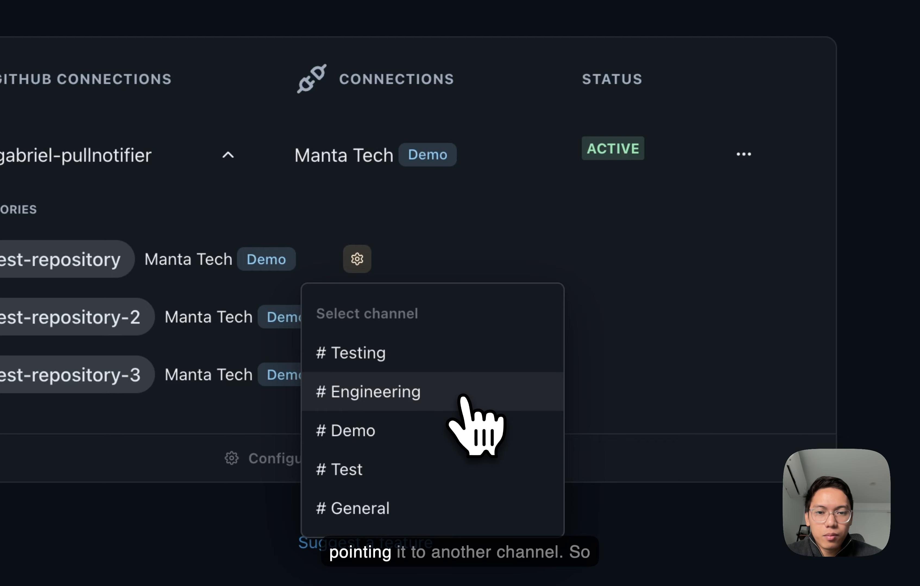
left_click(463, 397)
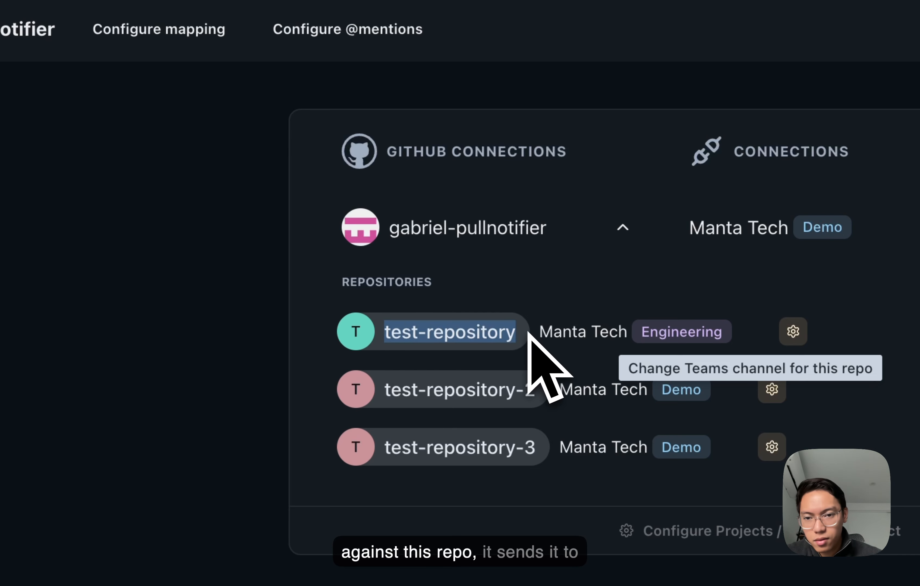
- Change the Teams channel of test-repository-2 to General
mouse_move(692, 332)
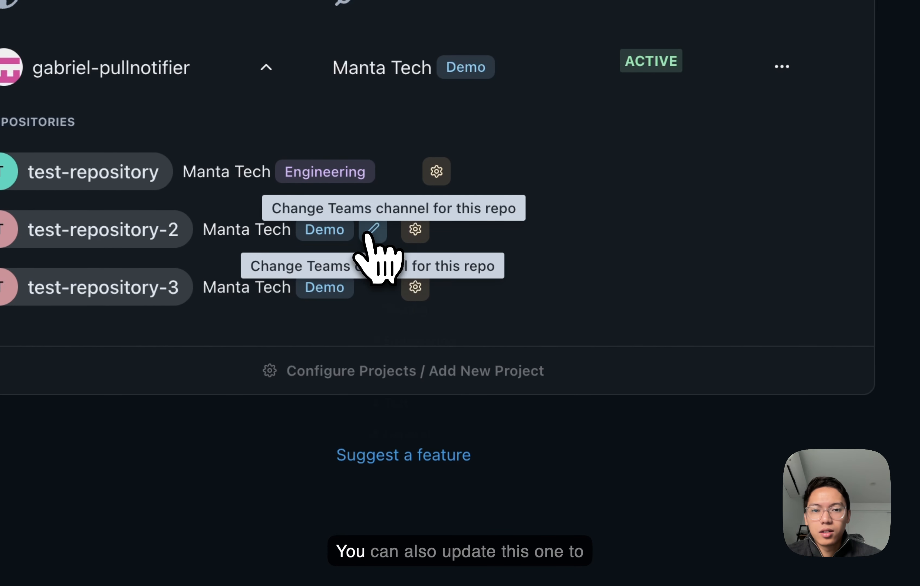
left_click(372, 231)
left_click(488, 476)
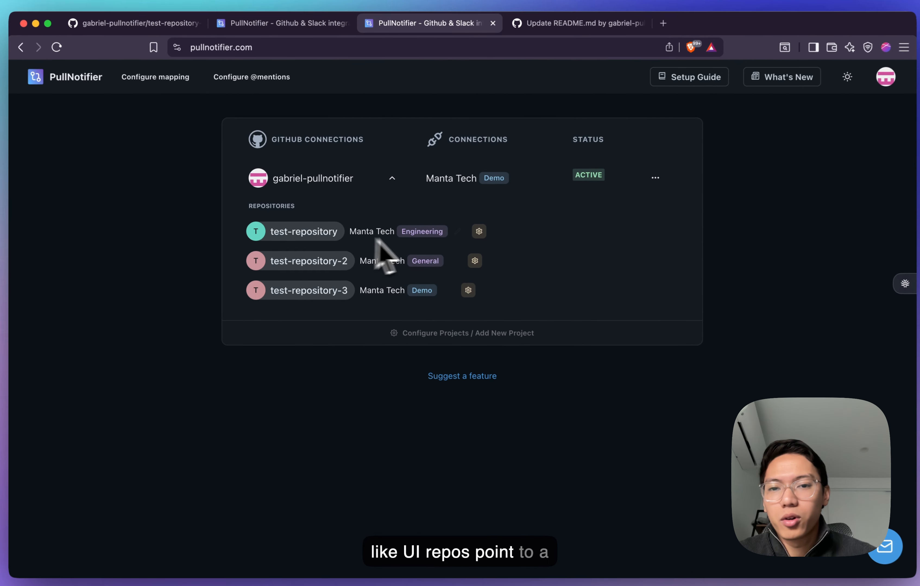
- Open the repository settings of test-repository
mouse_move(503, 260)
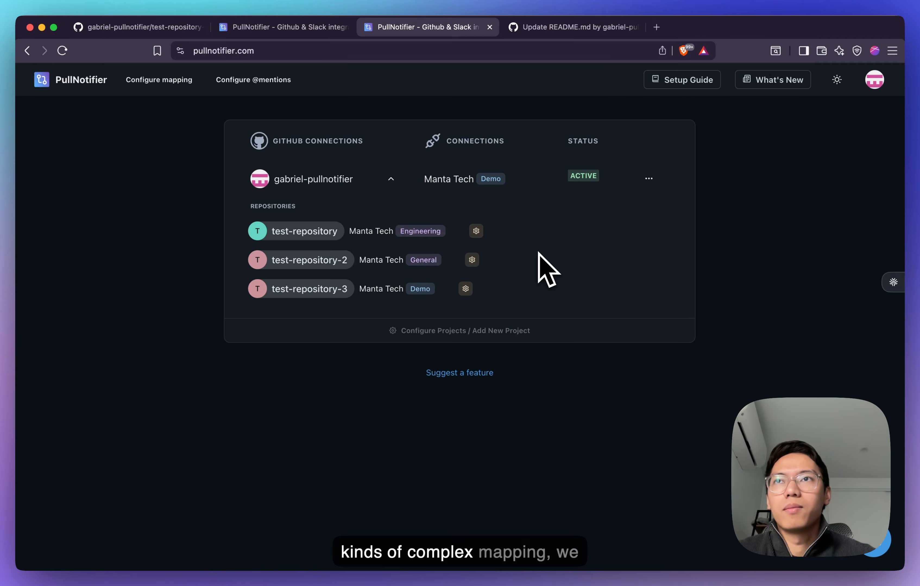
left_click(477, 231)
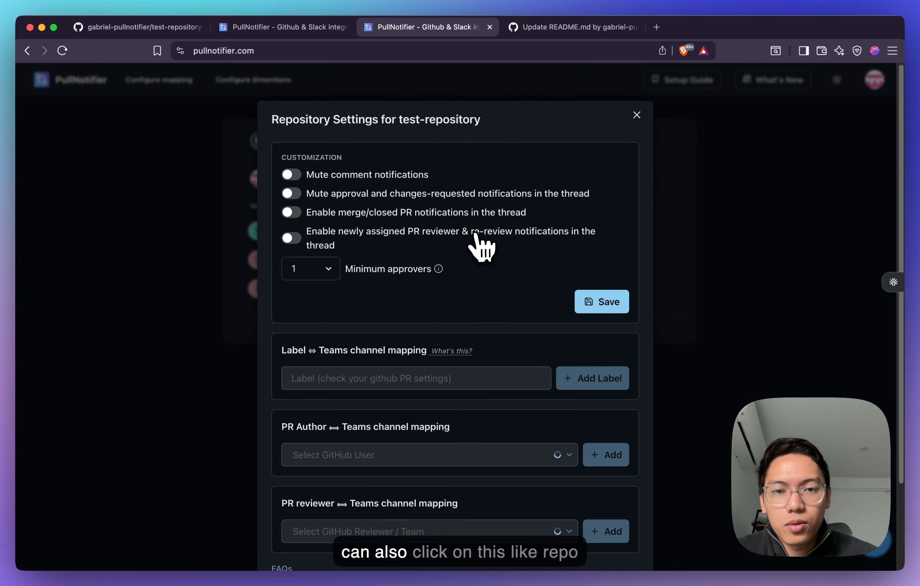
left_click(634, 113)
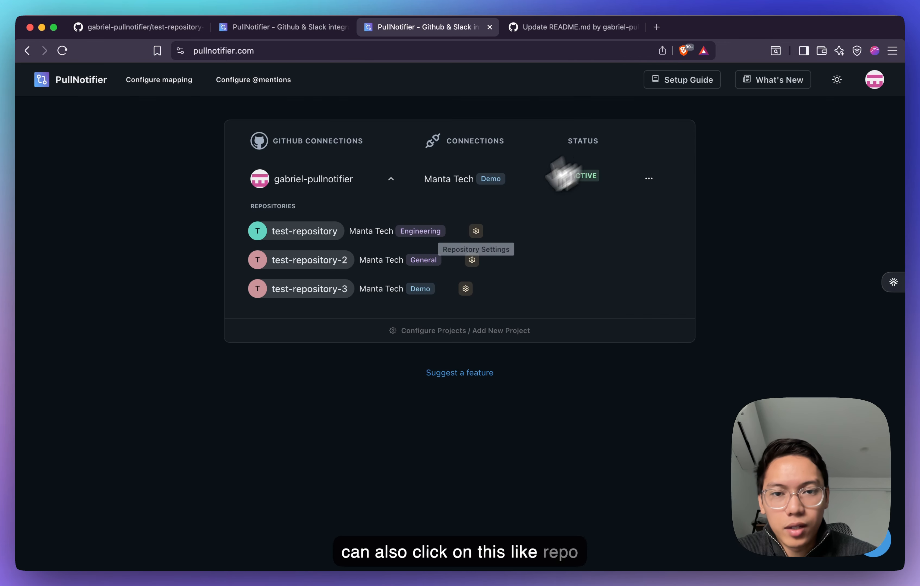
left_click(478, 232)
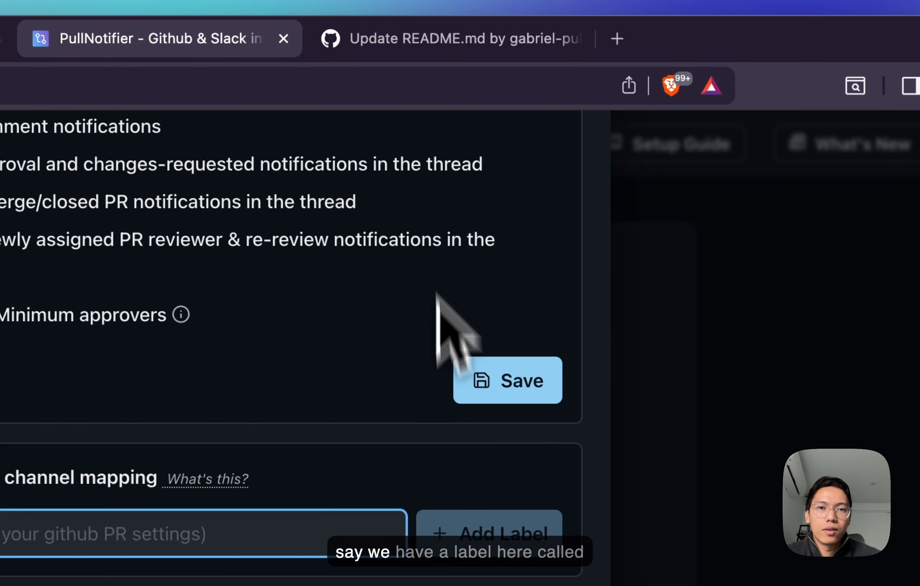
- Create a new label named backend on GitHub and apply it to the "Update README.md" pull request
left_click(425, 47)
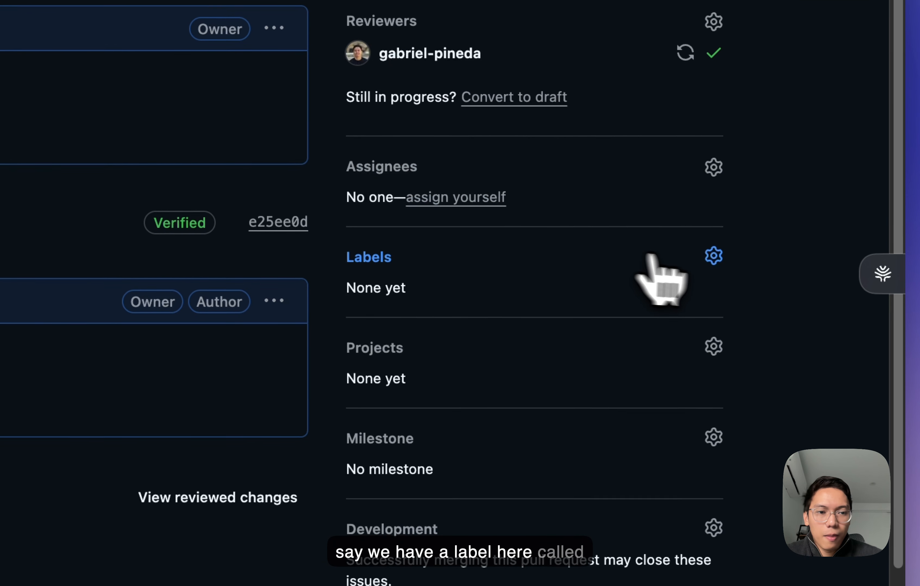
left_click(653, 259)
type("backend")
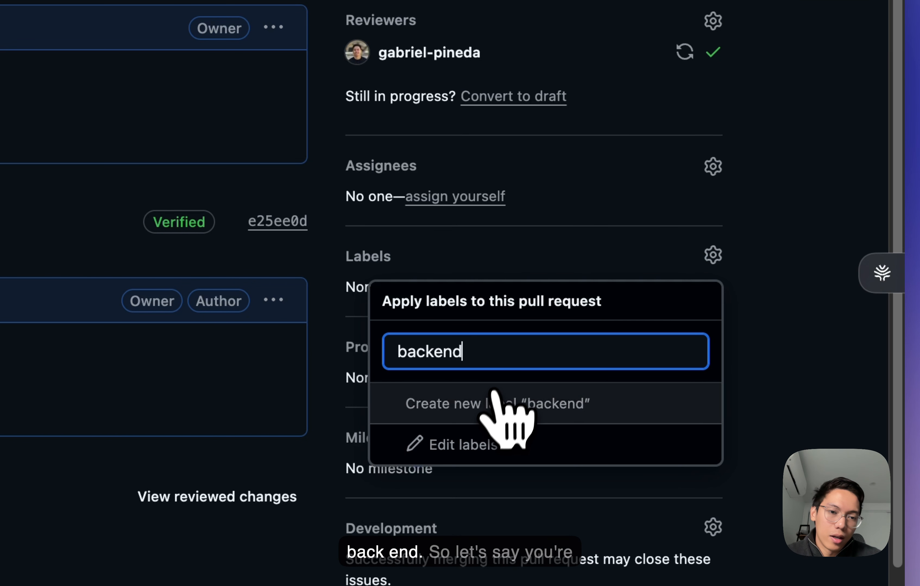
left_click(490, 404)
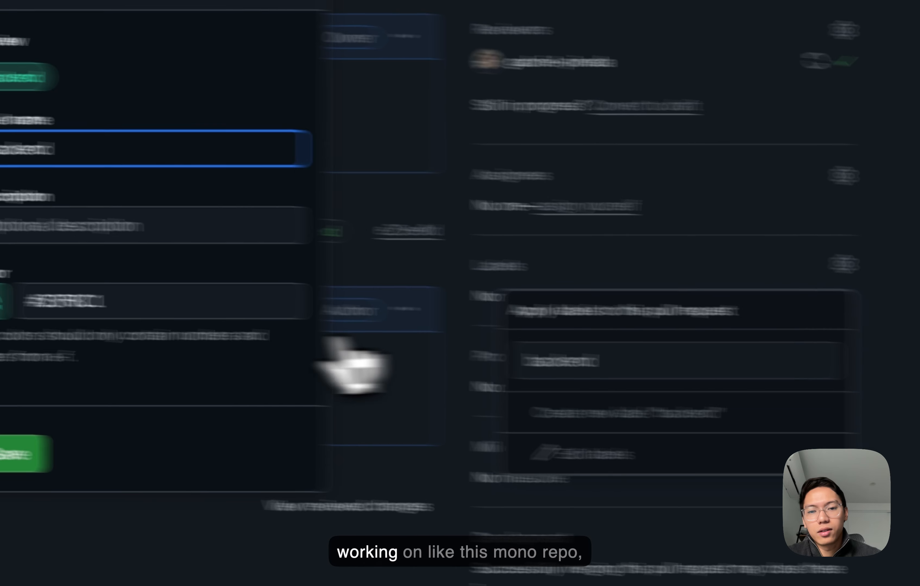
left_click(280, 476)
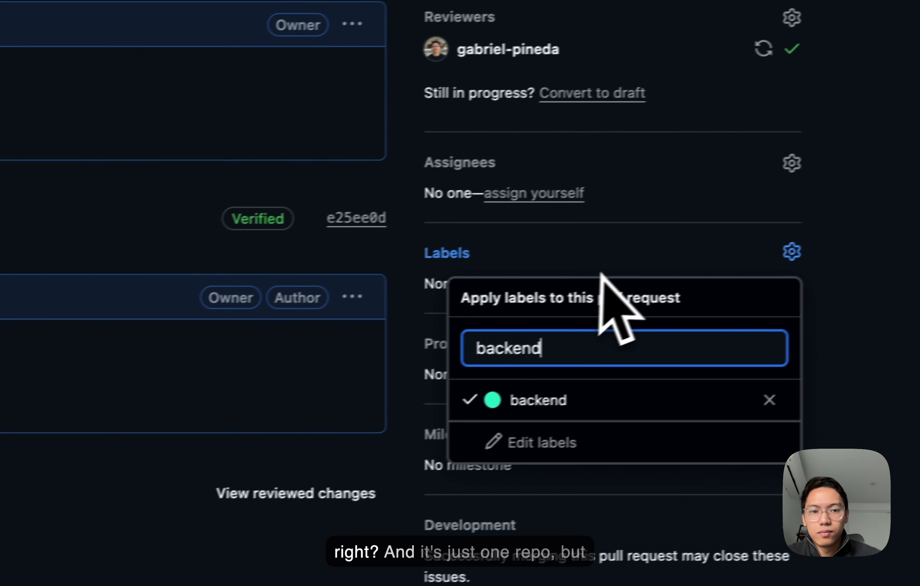
left_click(583, 256)
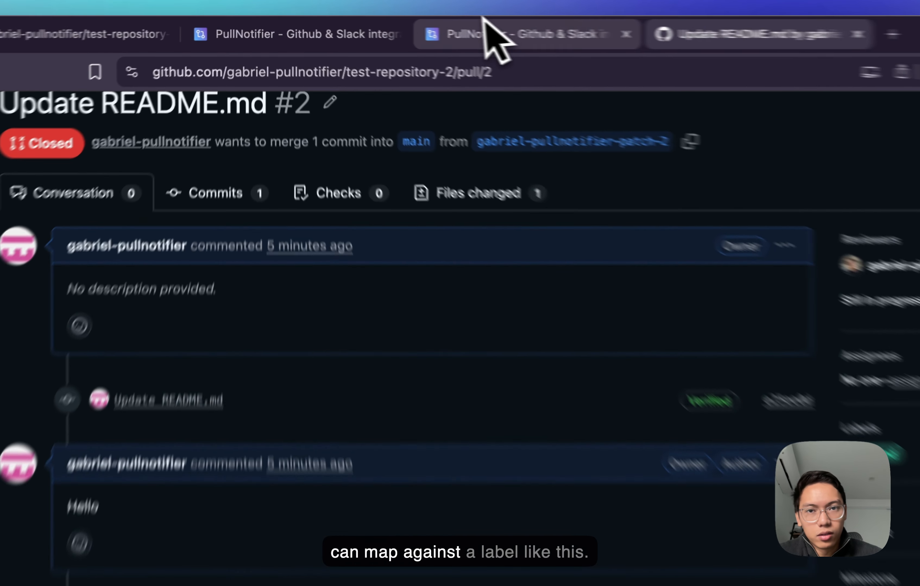
- Add a label mapping for backend in the test-repository settings and route it to the Demo channel
left_click(406, 25)
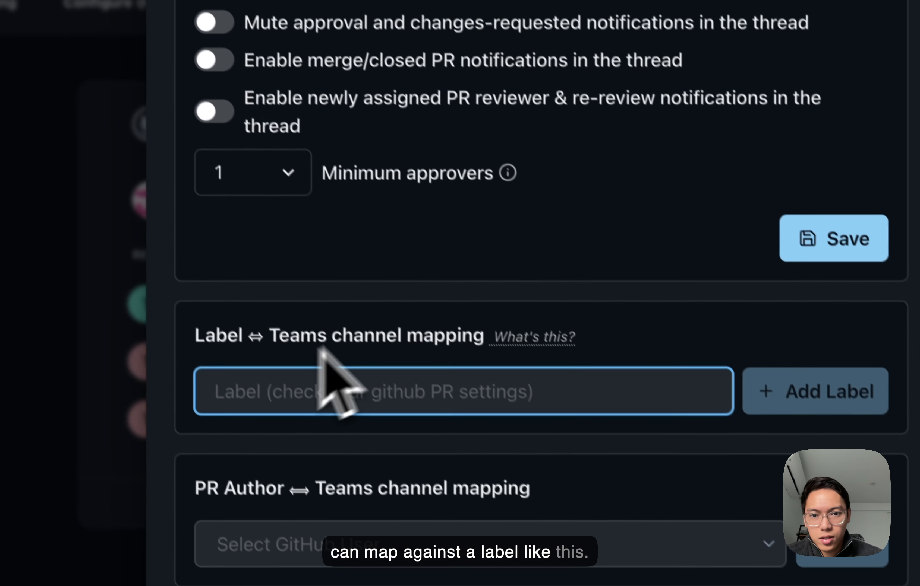
type("backend")
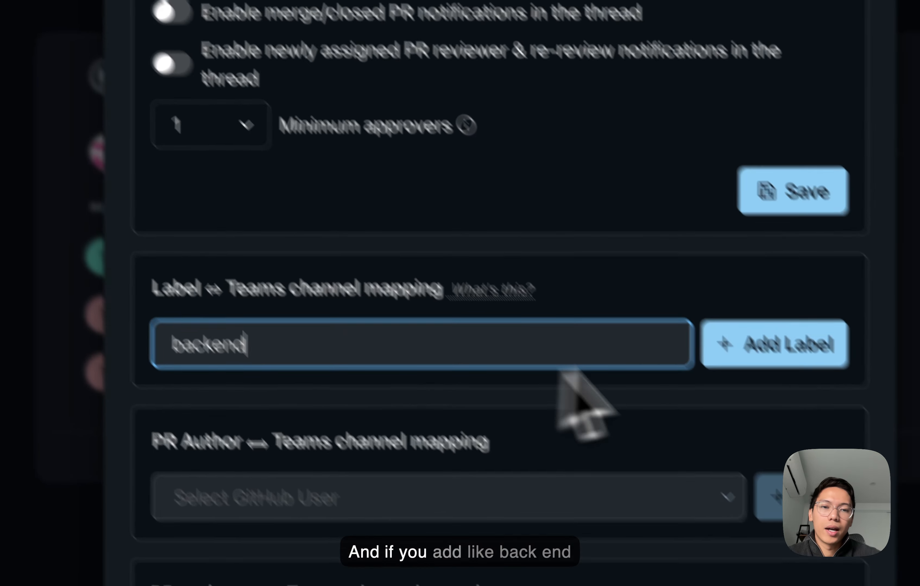
left_click(814, 385)
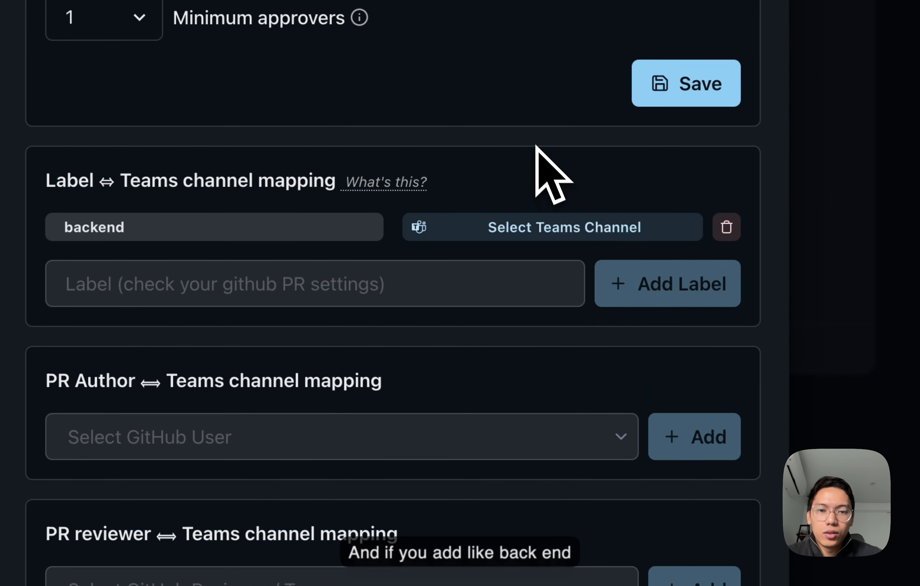
left_click(545, 230)
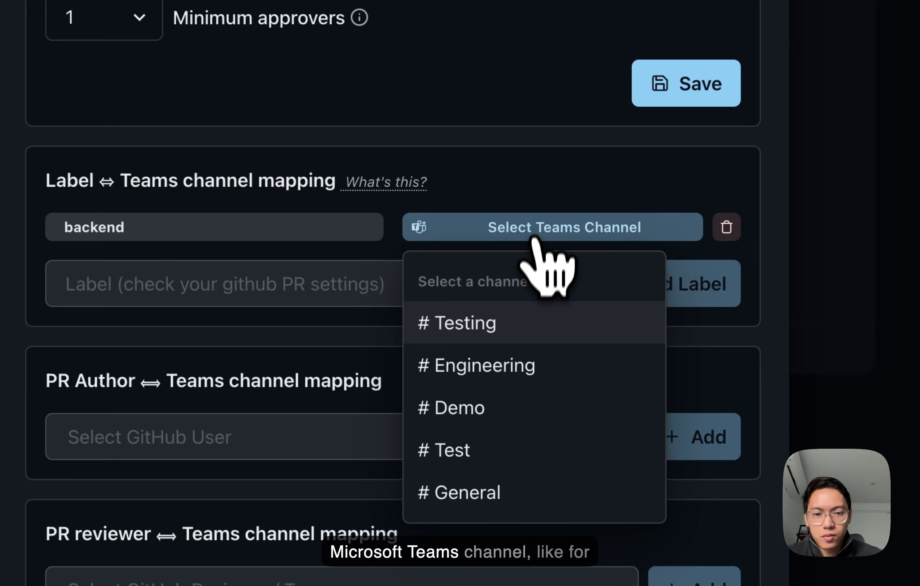
left_click(518, 413)
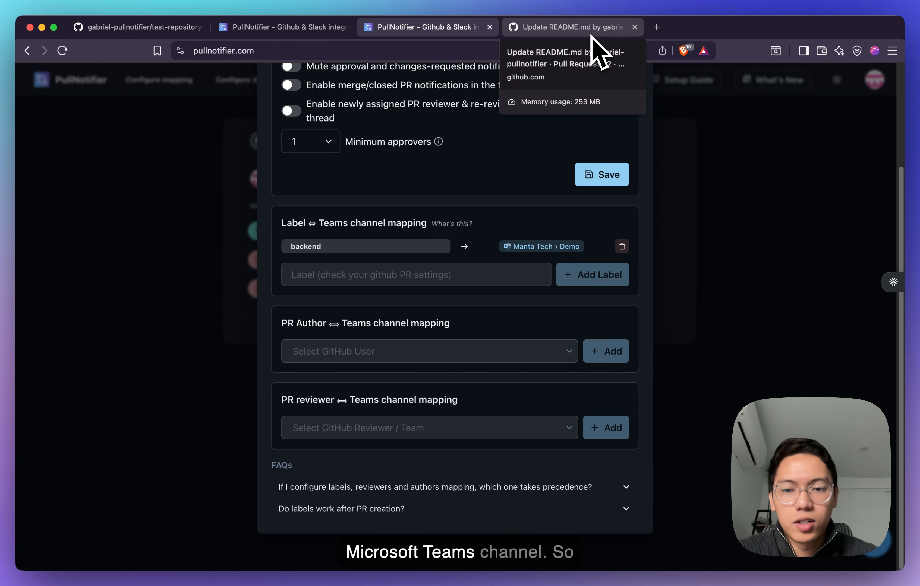
- Check the pull request on GitHub and the GitHub users offered for the PR author to Teams channel mapping
left_click(591, 35)
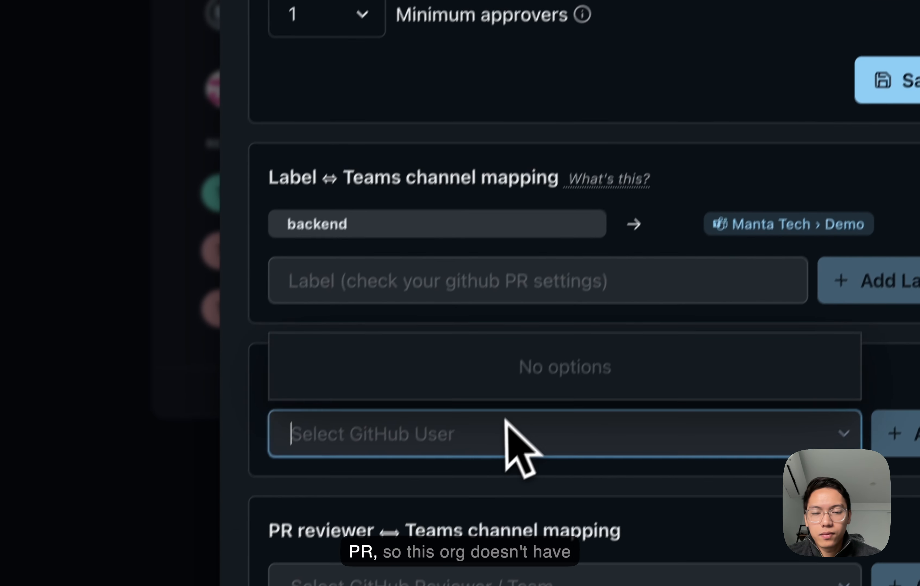
left_click(505, 432)
left_click(520, 432)
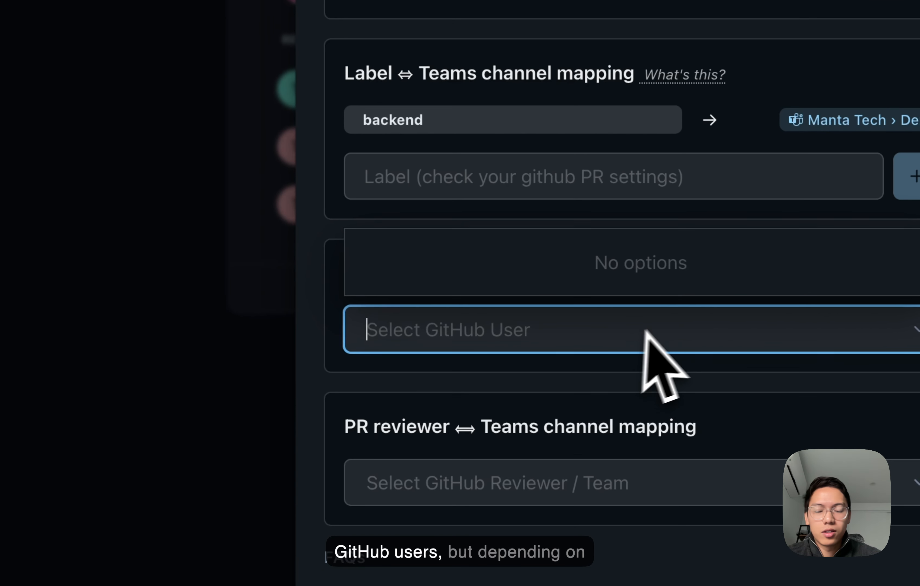
left_click(607, 398)
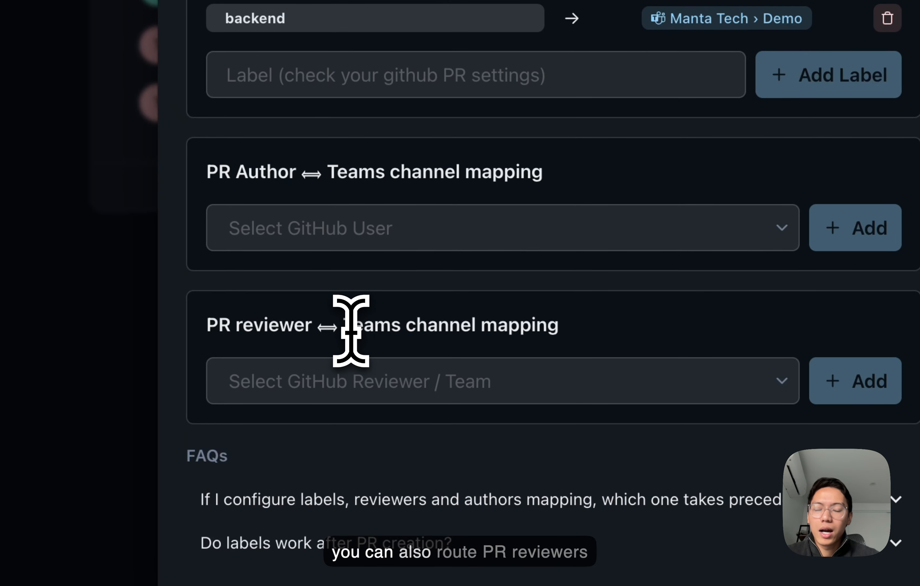
- Examine the PR reviewer mapping section and read the FAQ on which of the label, reviewer and author mappings takes precedence
left_click_drag(321, 328, 222, 321)
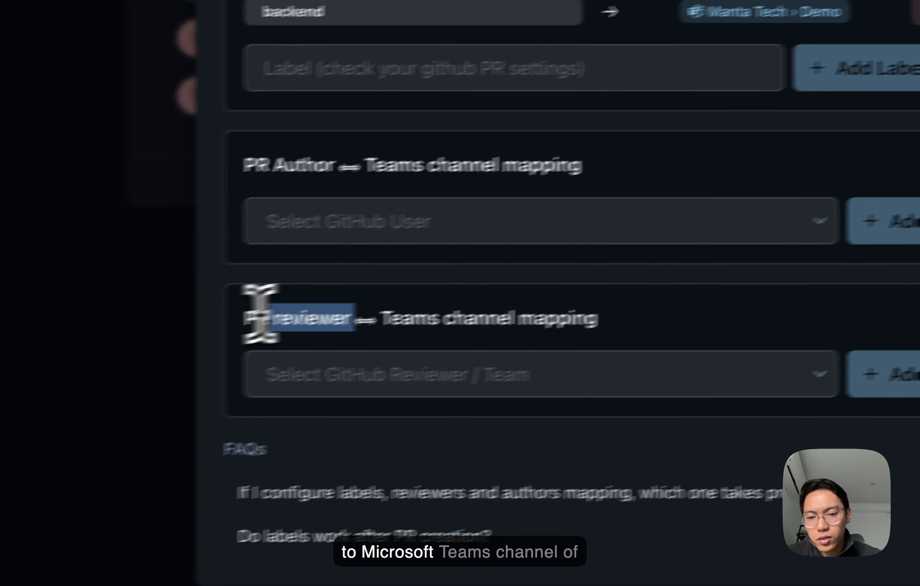
left_click(333, 326)
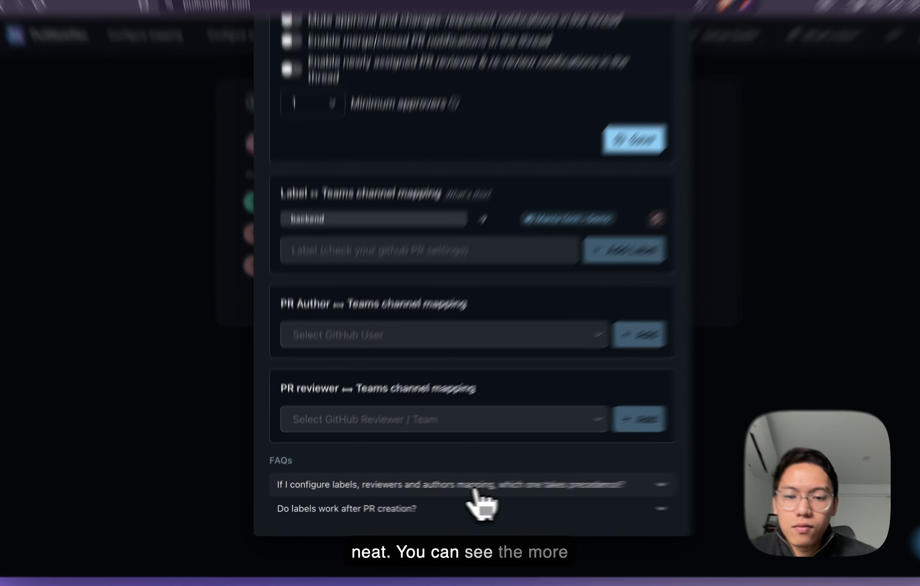
left_click(458, 492)
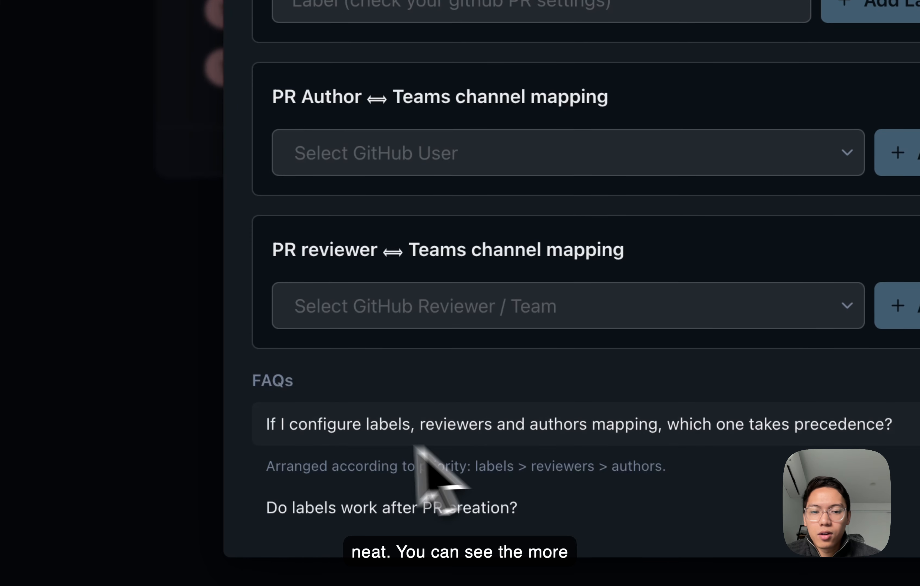
left_click_drag(273, 482, 353, 456)
left_click(357, 462)
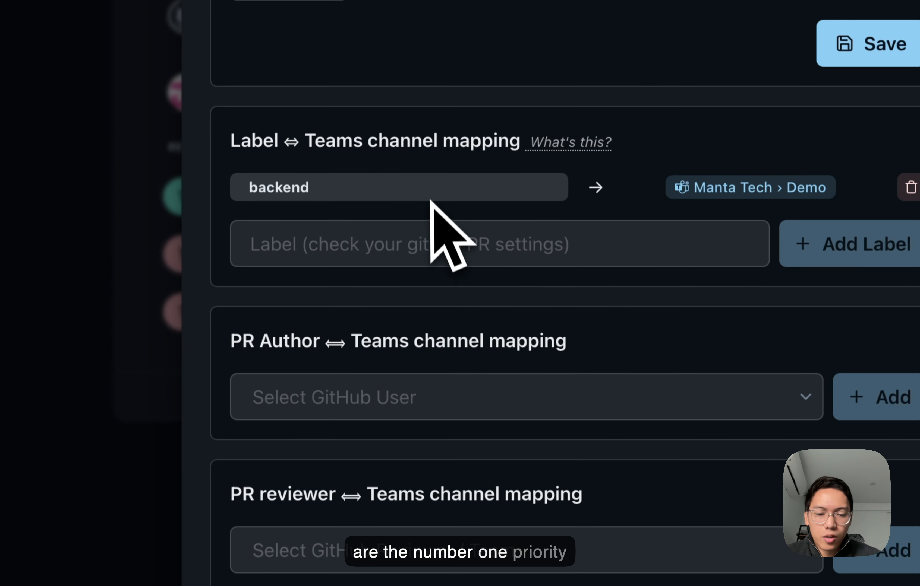
- Read the FAQs on mapping precedence and on whether labels work after PR creation, and close the test-repository settings
double_click(449, 427)
left_click(513, 425)
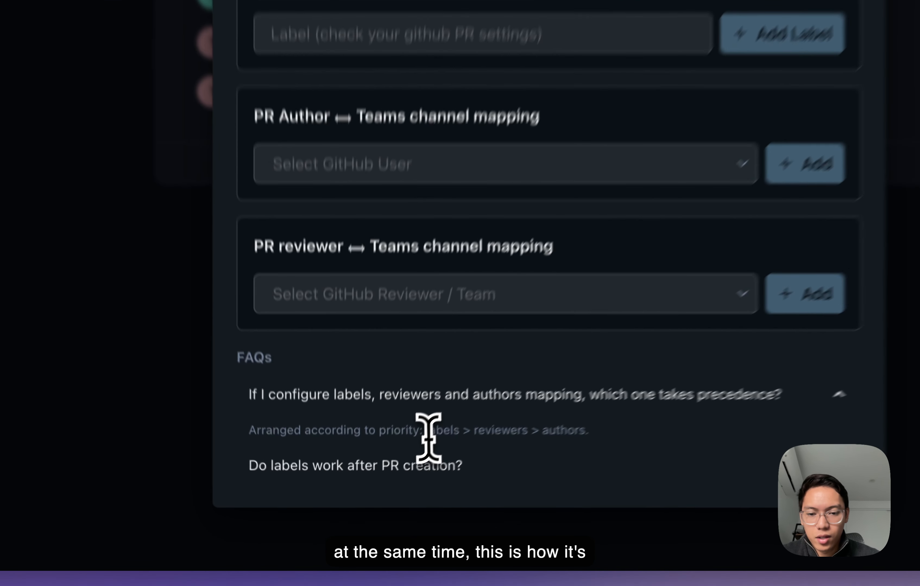
left_click_drag(385, 489, 500, 495)
left_click(500, 492)
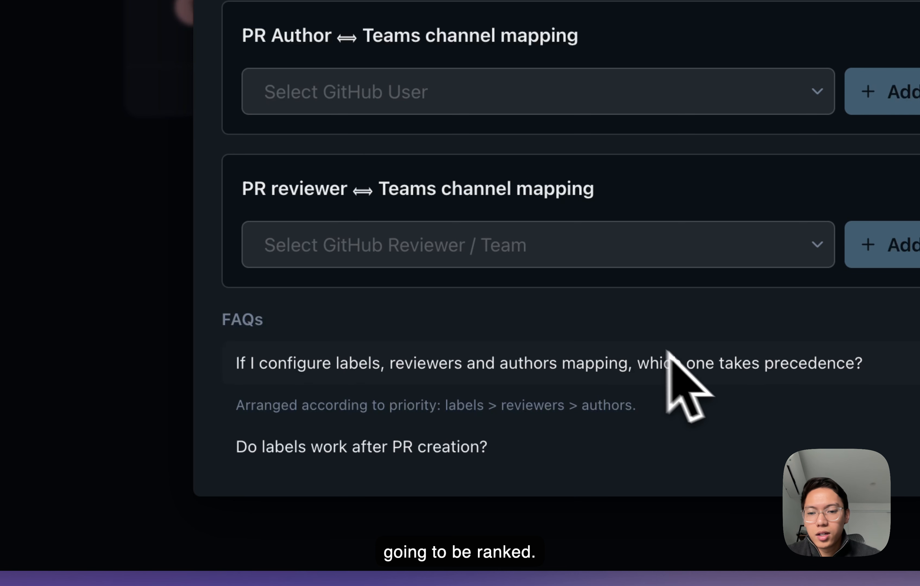
left_click(617, 429)
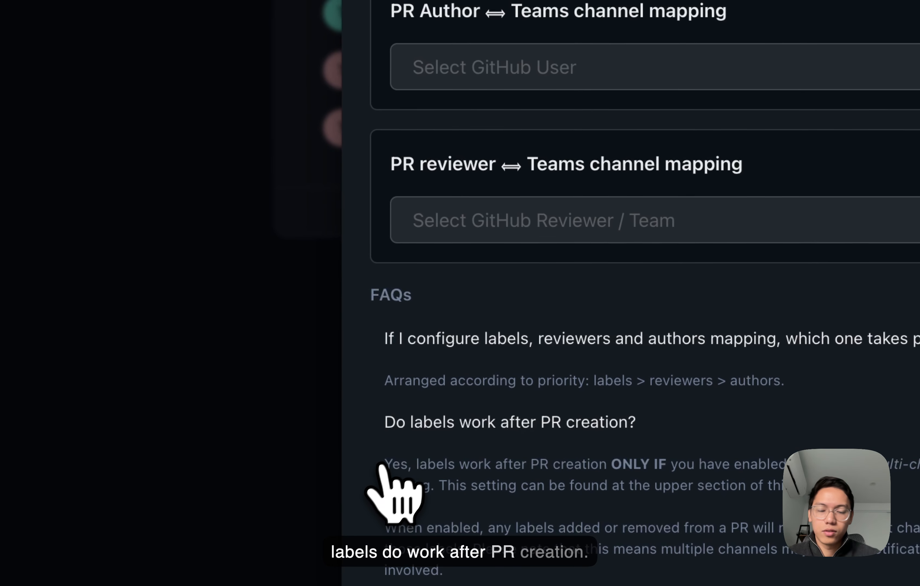
scroll(538, 189, "up", 5)
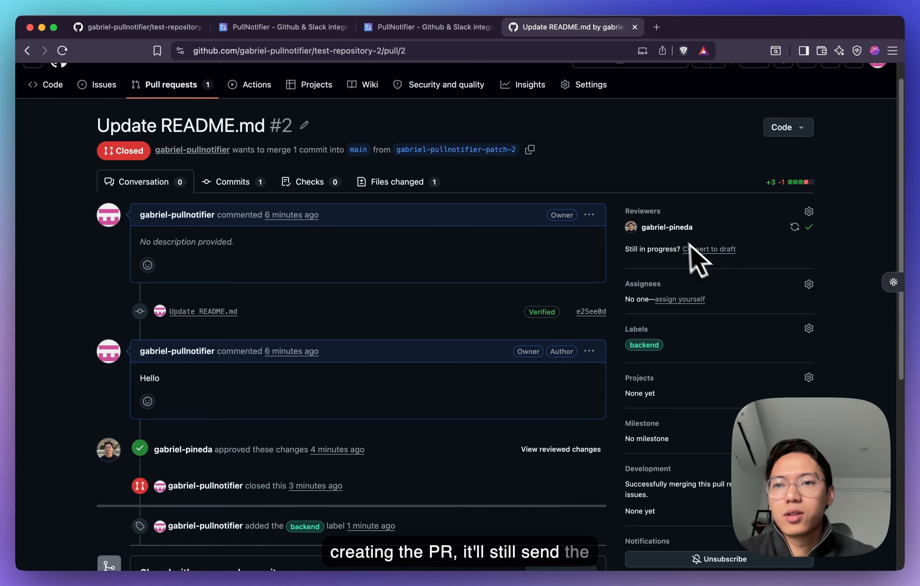
left_click(431, 27)
scroll(529, 359, "up", 2)
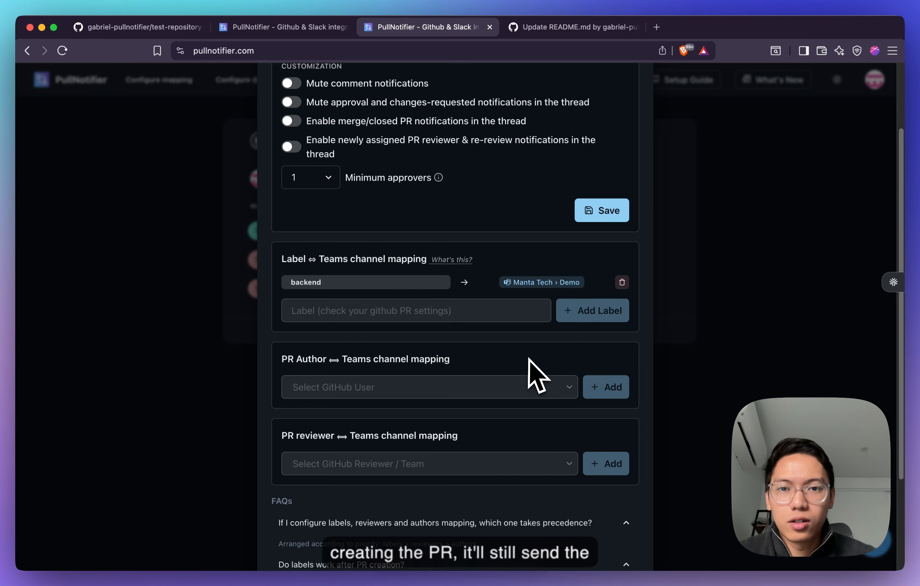
scroll(528, 359, "up", 3)
left_click(636, 116)
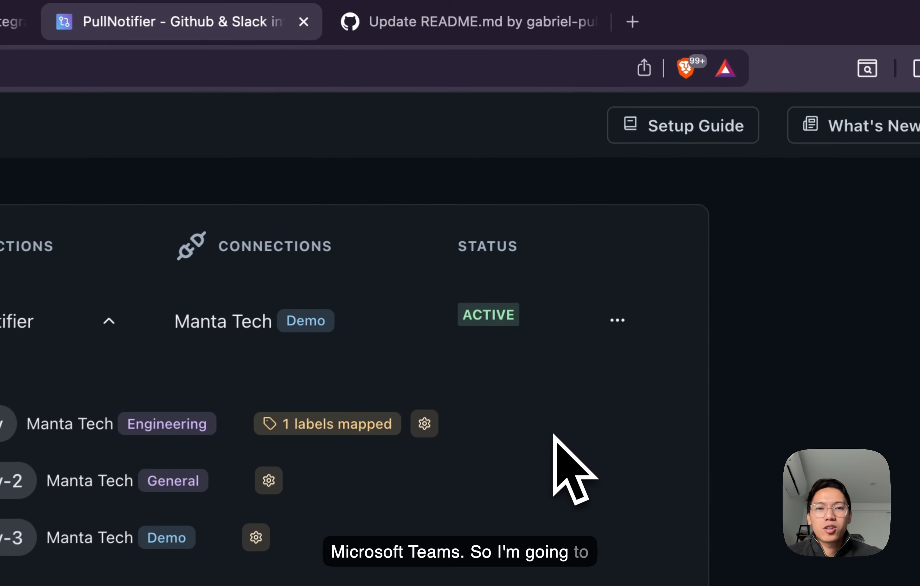
- Open the organization's customization settings and enable including the PR body and hiding the comment body in notifications
left_click(621, 340)
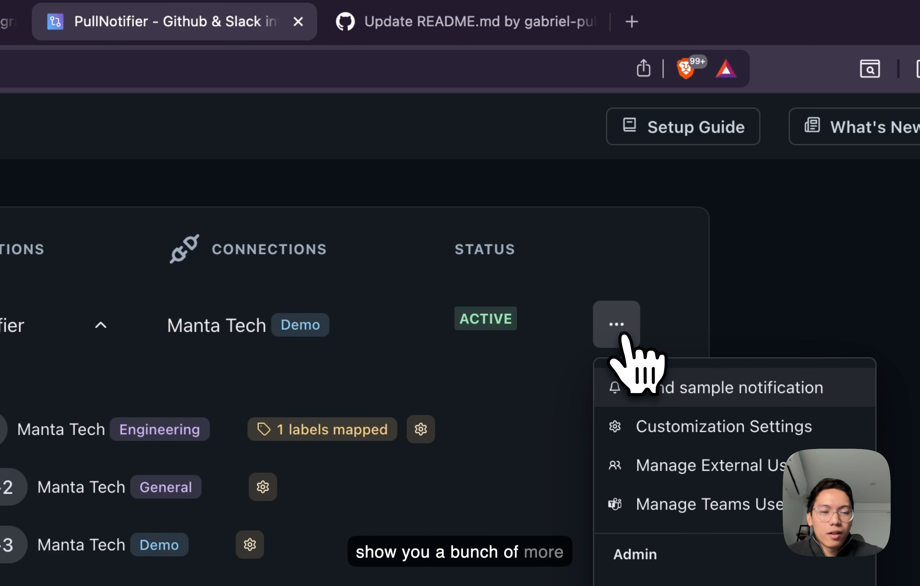
left_click(681, 436)
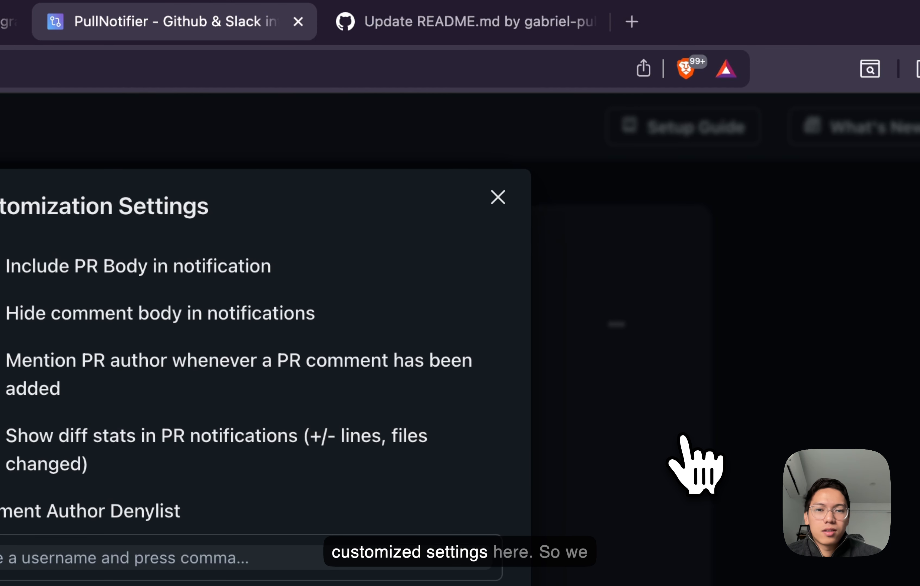
left_click(498, 197)
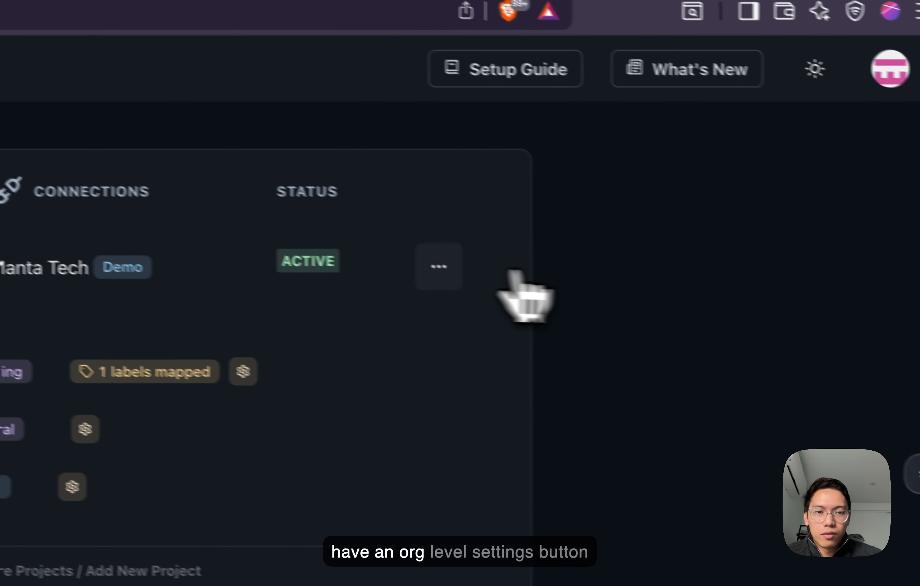
left_click(616, 323)
left_click(494, 353)
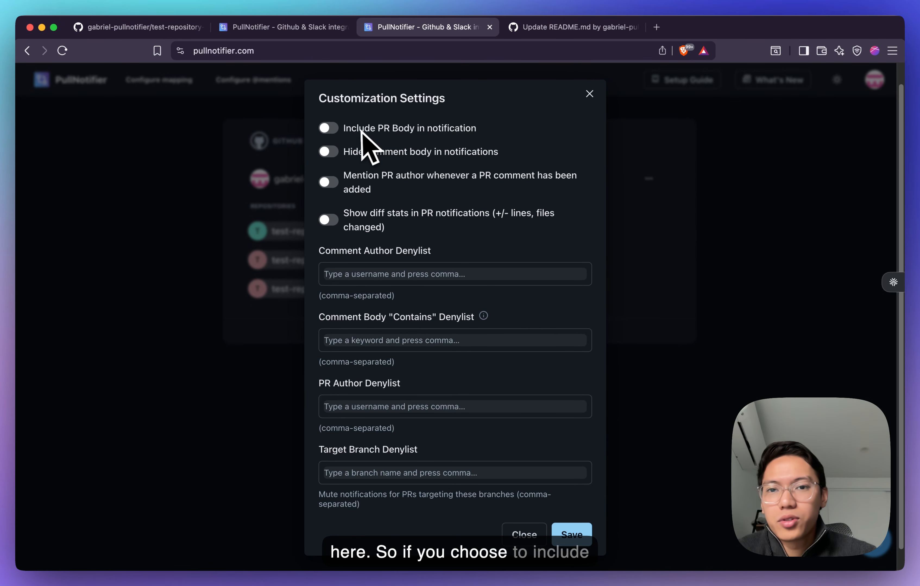
left_click(450, 134)
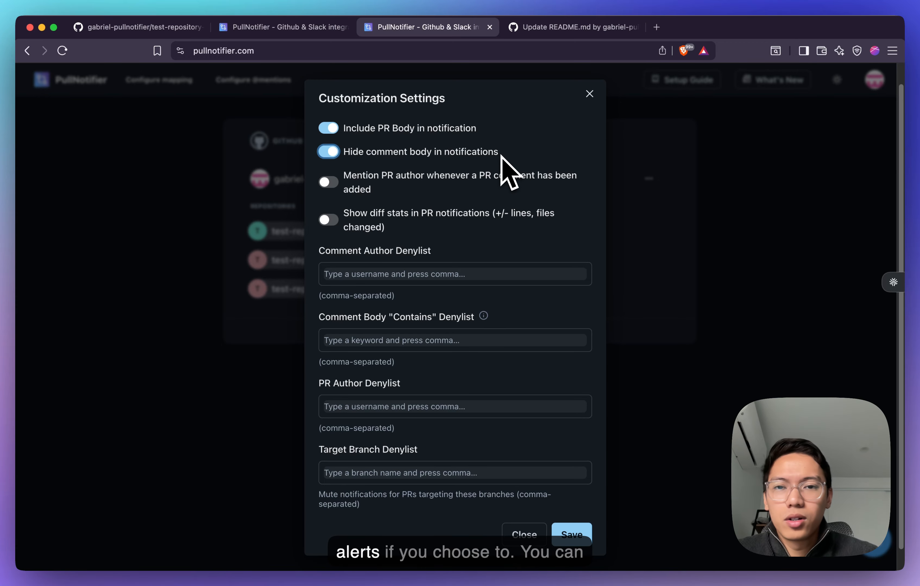
- Add vercel and coderabbitai to the Comment Author Denylist in the customization settings
scroll(429, 258, "down", 2)
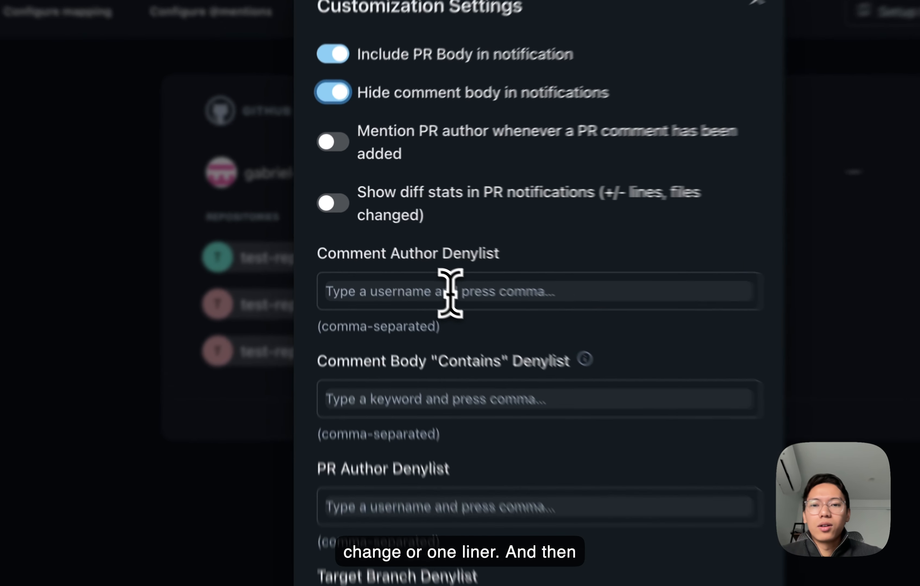
left_click(392, 252)
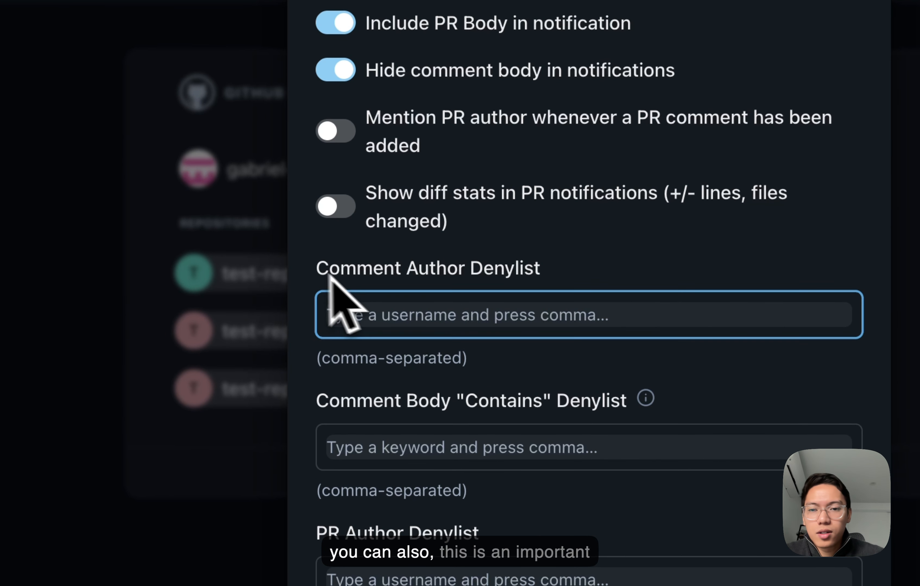
left_click_drag(329, 275, 520, 263)
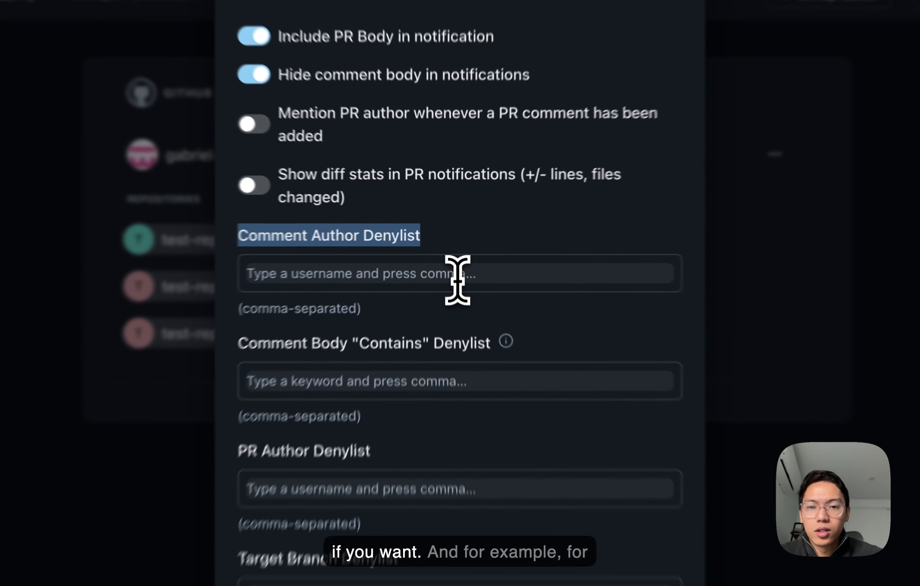
left_click(454, 255)
type("vercel")
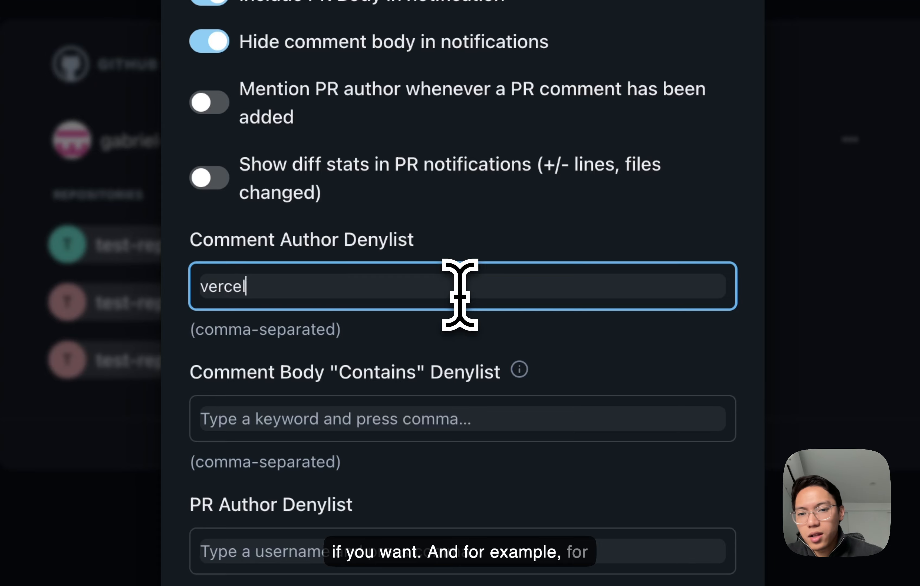
type(",")
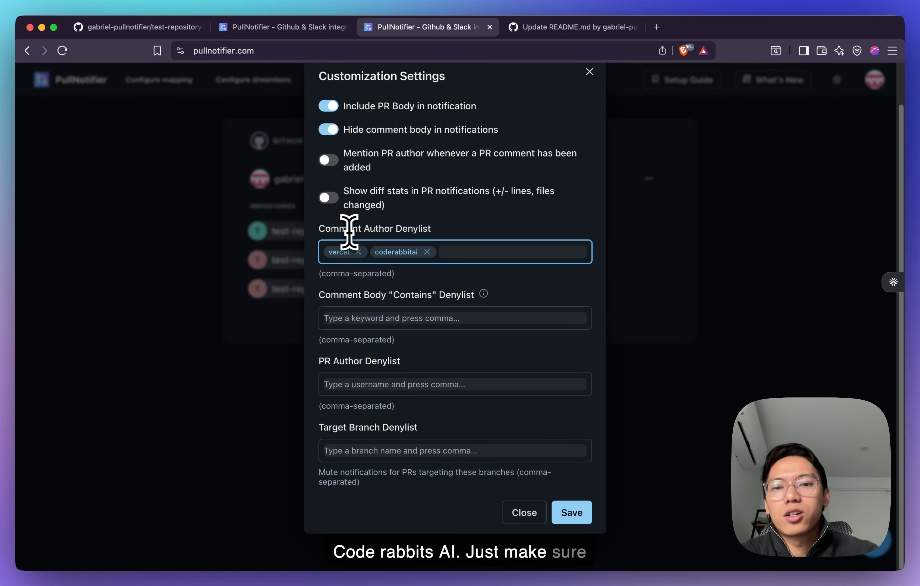
- Check the comments and changed files of the "Update README.md" pull request on GitHub and return to the customization settings
left_click(567, 29)
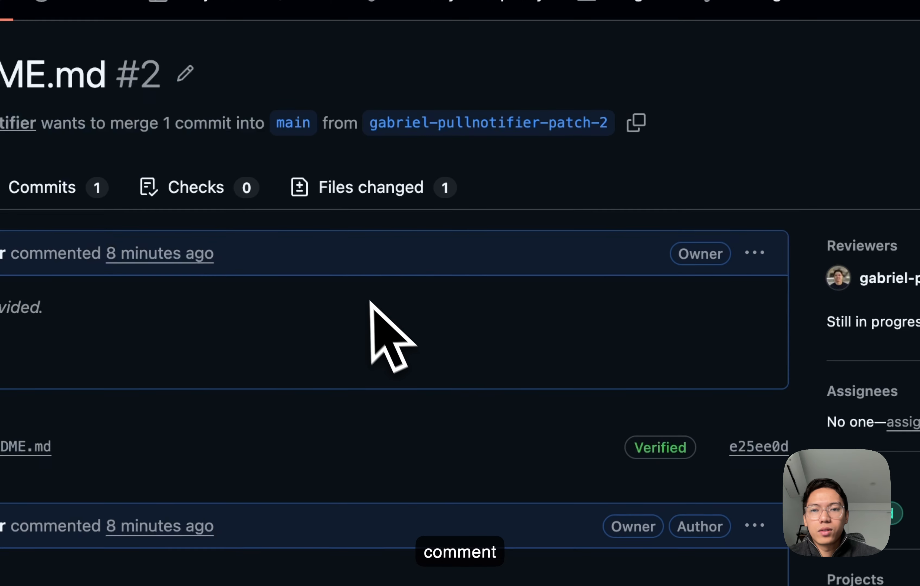
left_click(425, 166)
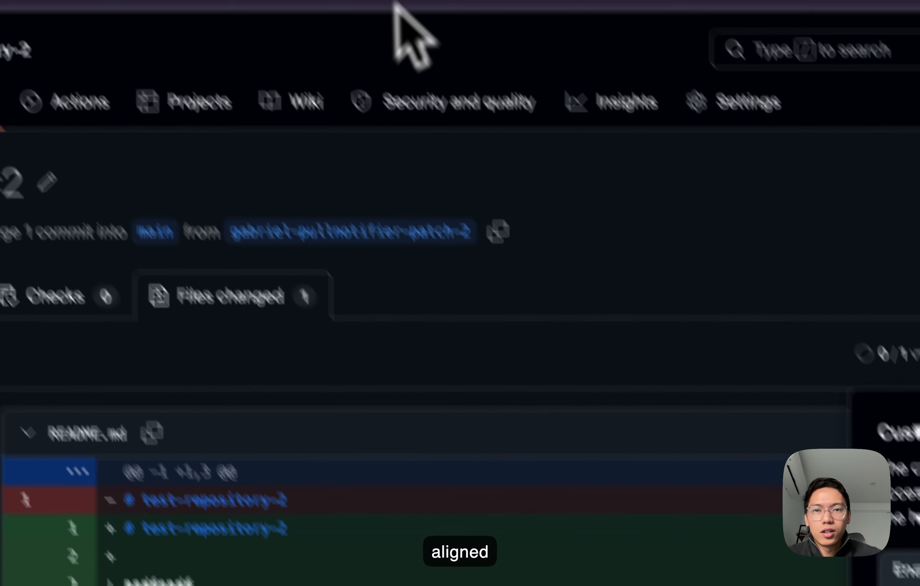
left_click(460, 34)
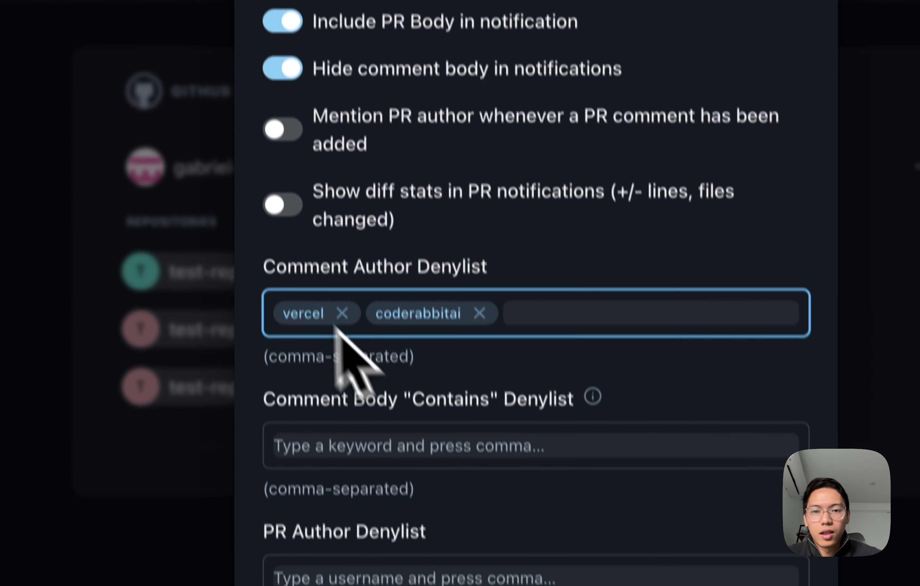
left_click(637, 349)
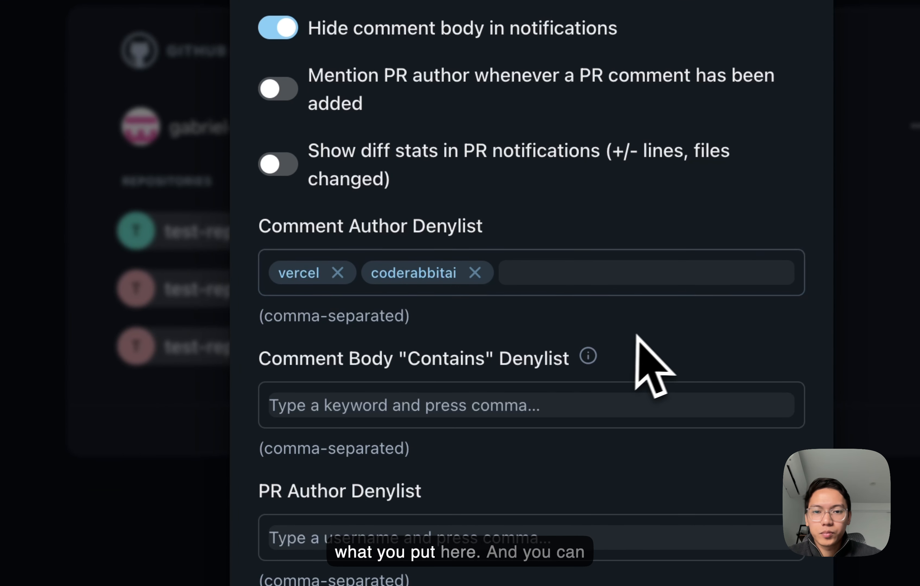
- Look back at the pull request on GitHub and add the keyword [ai] to the Comment Body "Contains" Denylist in PullNotifier
left_click(414, 406)
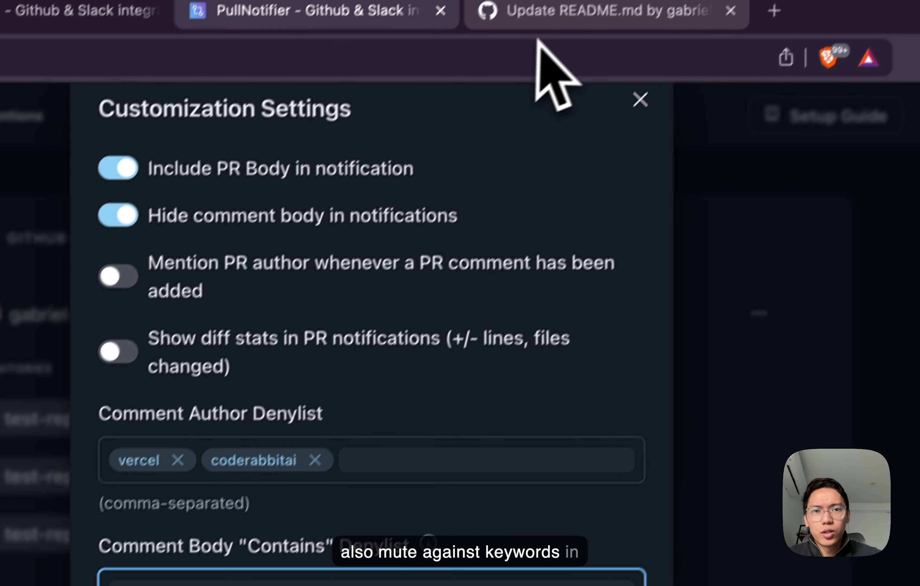
left_click(544, 19)
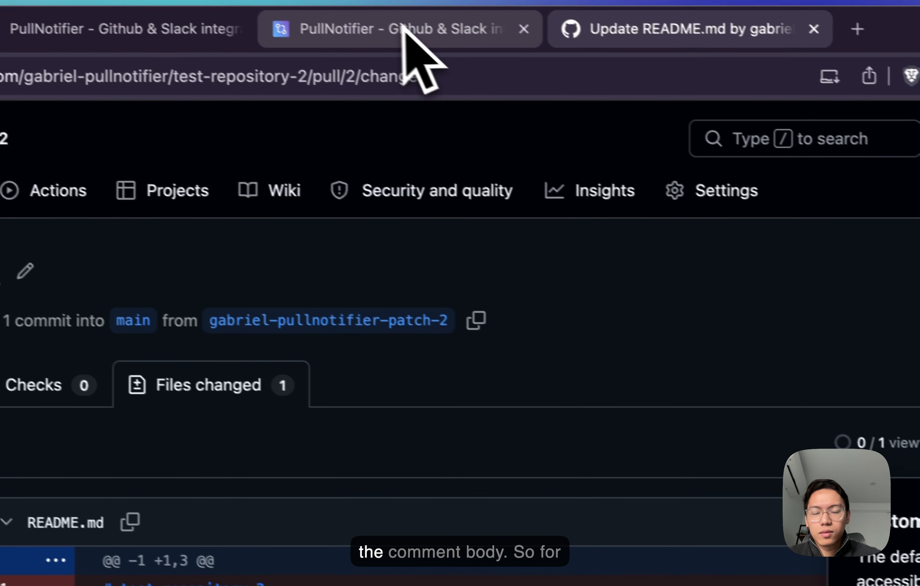
left_click(427, 35)
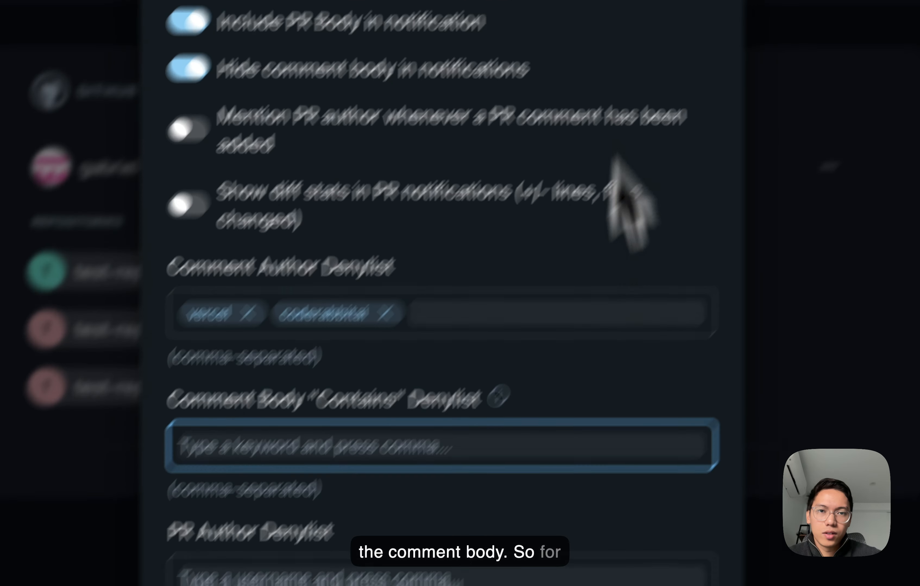
left_click(481, 27)
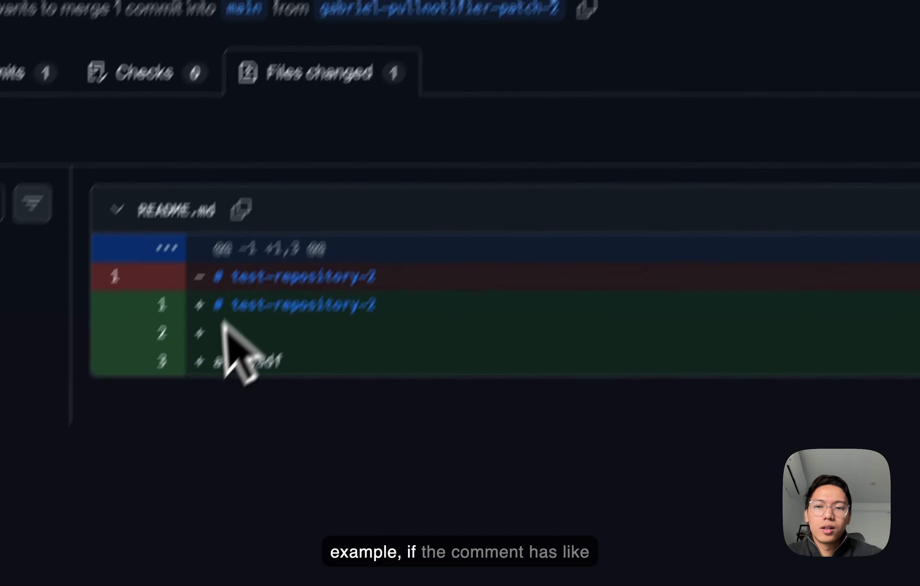
left_click(203, 305)
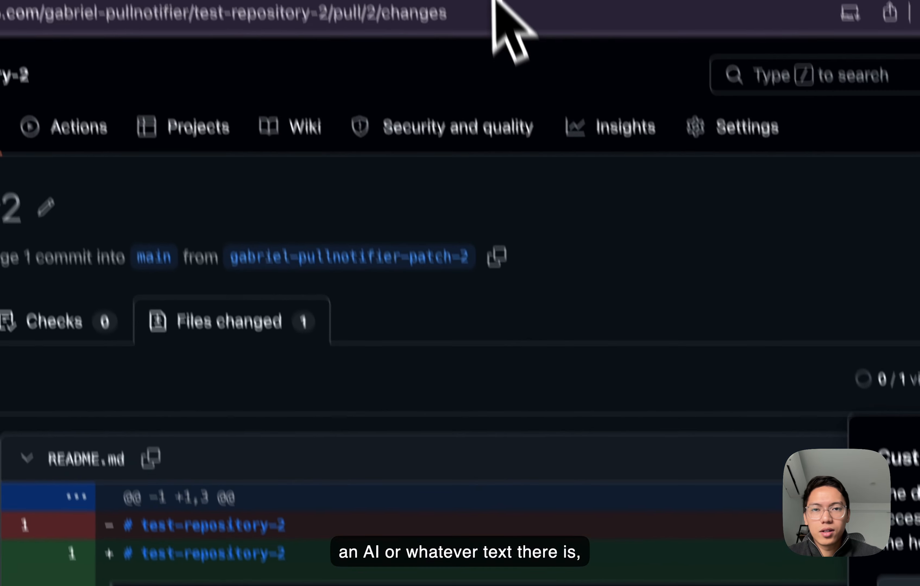
left_click(450, 31)
left_click(418, 469)
type("[ai")
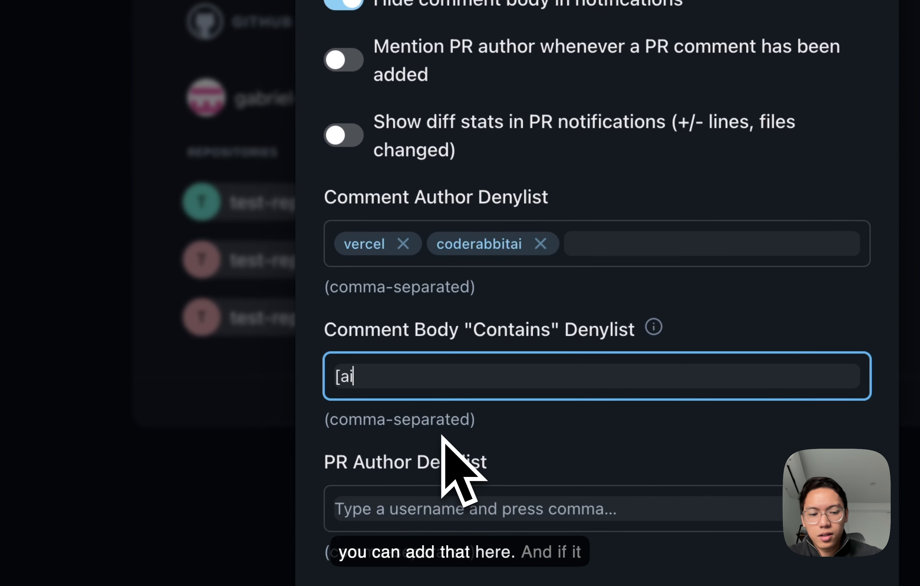
type("]")
key("comma")
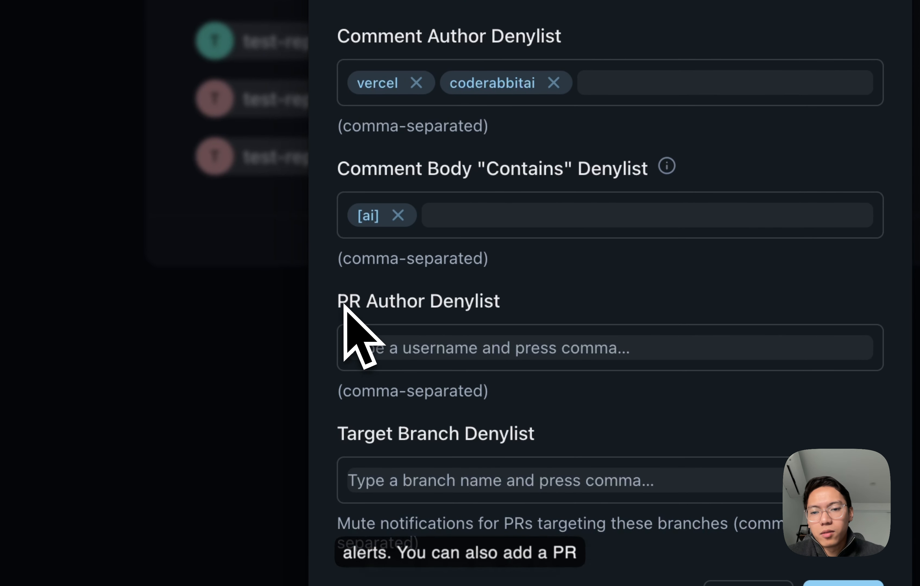
- Add dependabot to the PR Author Denylist
left_click_drag(341, 308, 508, 304)
left_click(508, 302)
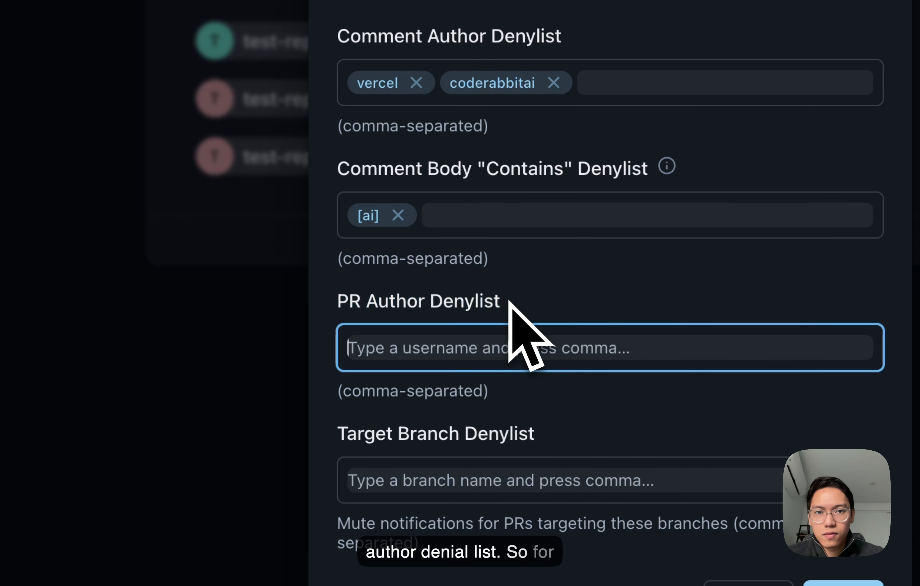
type("d")
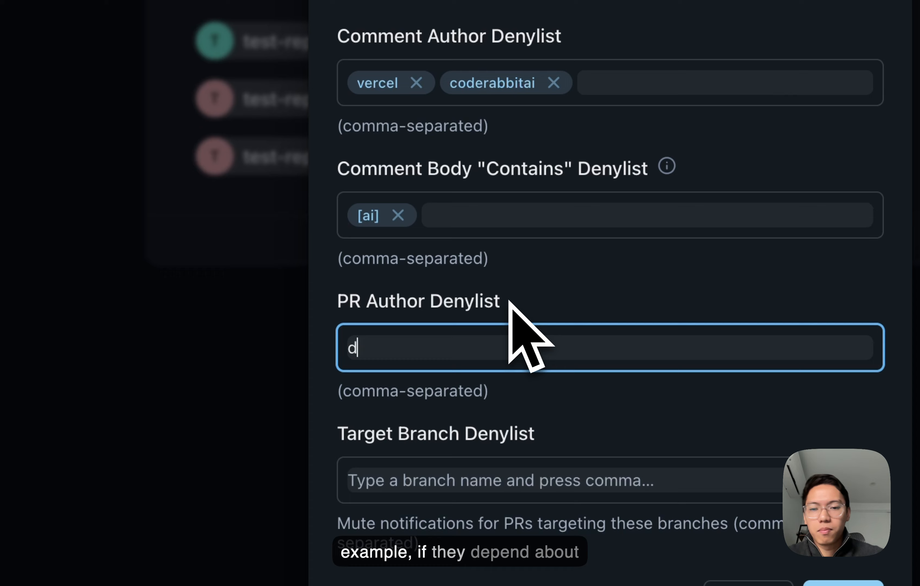
type("ependabot,")
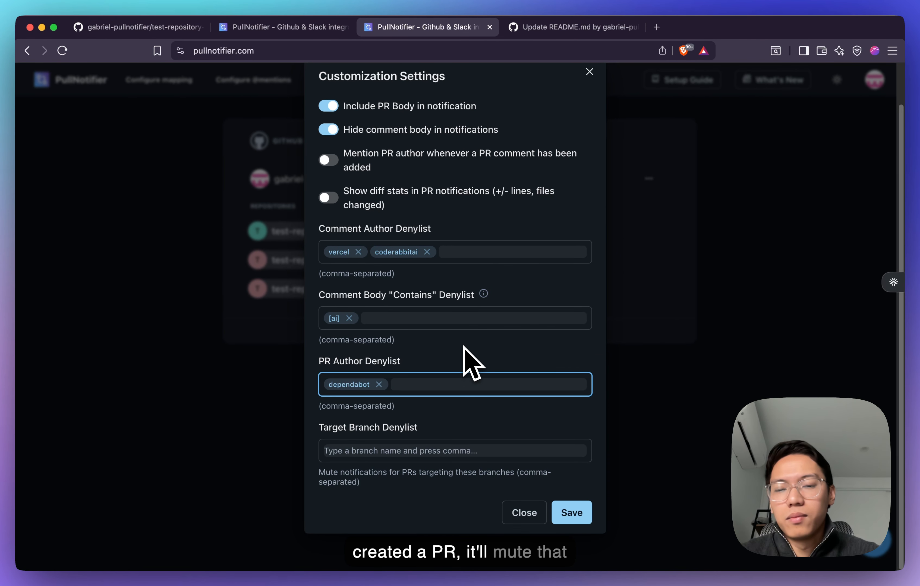
- Add the branch name automated to the Target Branch Denylist
left_click(443, 428)
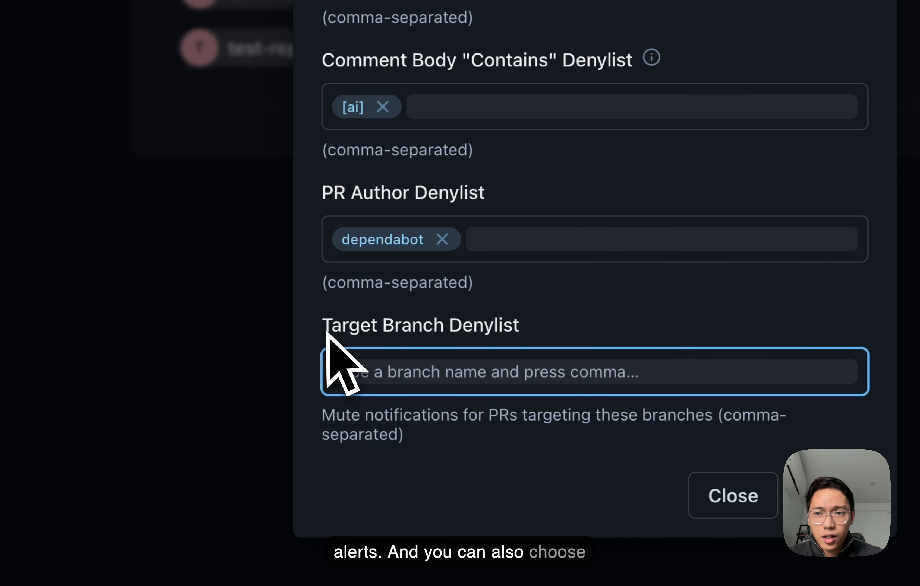
left_click_drag(325, 326, 463, 331)
left_click(451, 373)
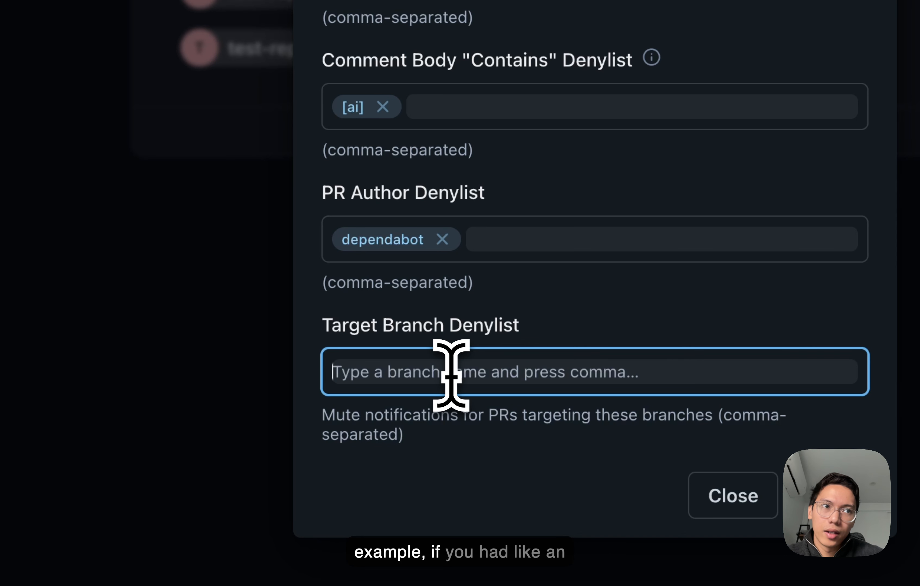
type("automated")
key("comma")
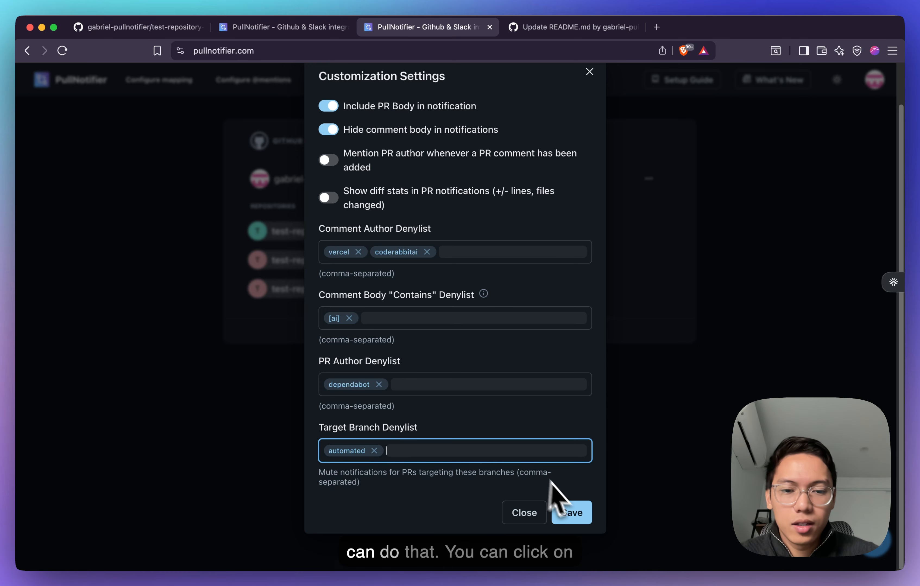
- Close the customization settings and cancel the Code helper tool installation prompt
left_click(531, 515)
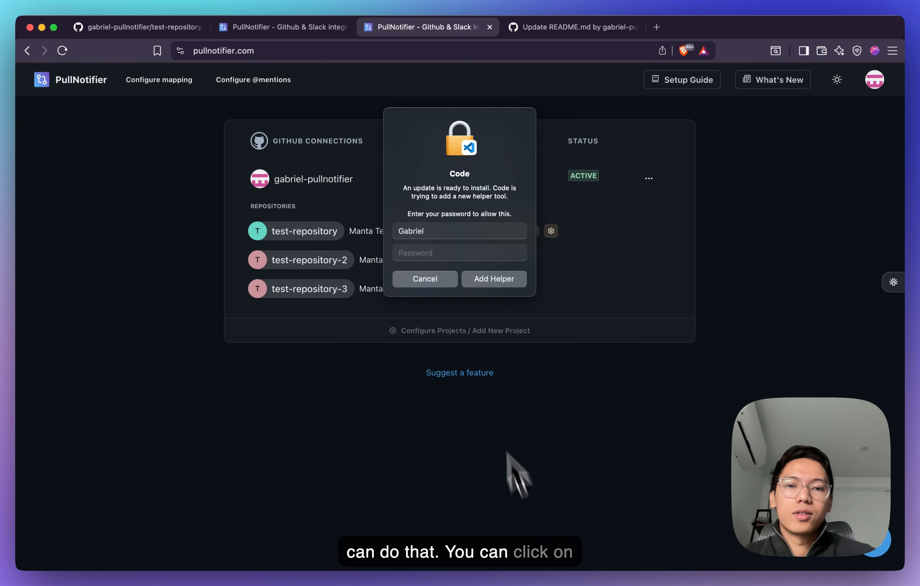
left_click(439, 284)
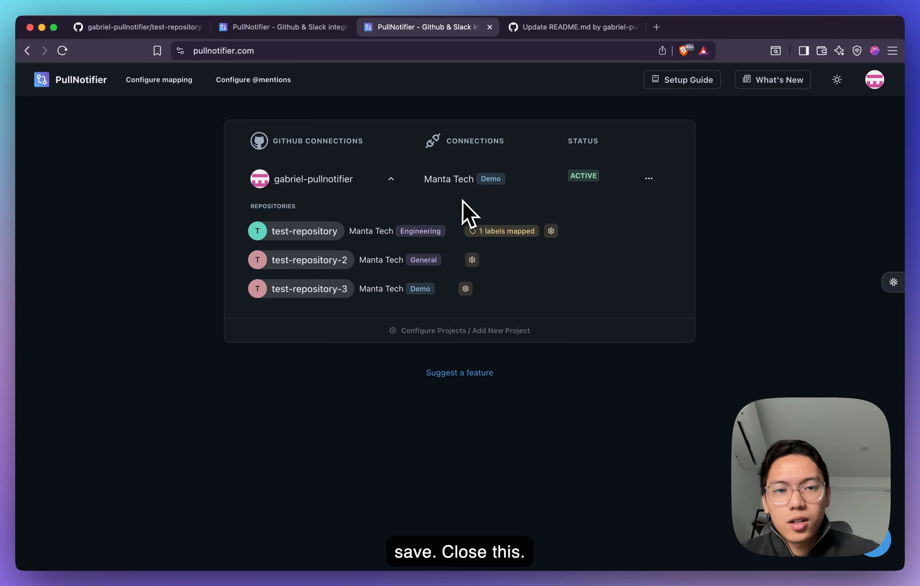
left_click(649, 179)
left_click(700, 155)
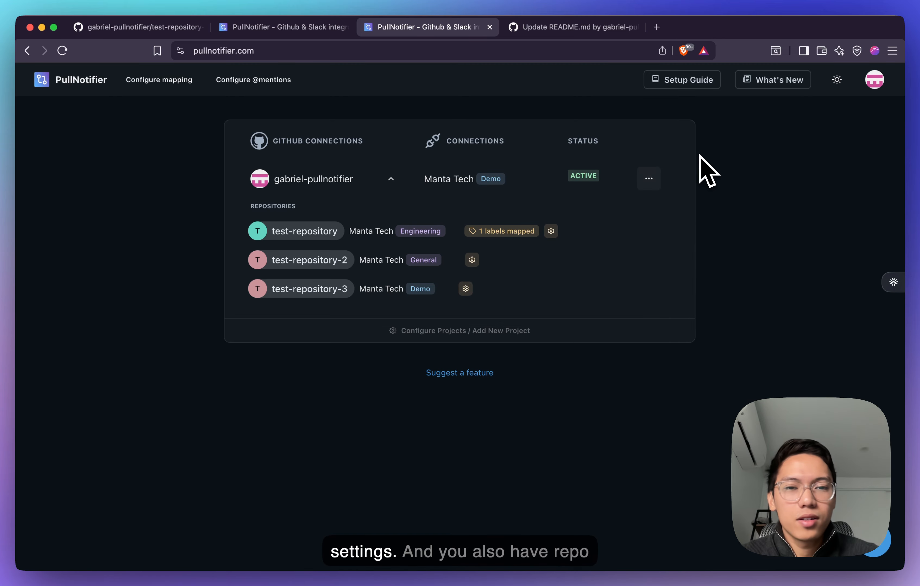
- Open the repository settings for test-repository and review its notification options, trying the newly assigned PR reviewer and re-review toggle
left_click(551, 231)
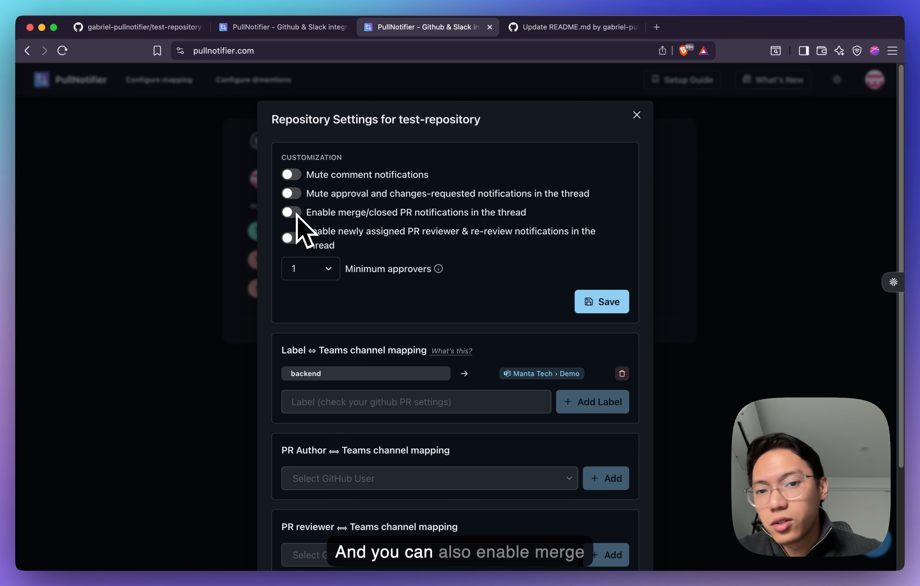
left_click_drag(309, 253, 417, 270)
left_click(417, 269)
left_click(417, 269)
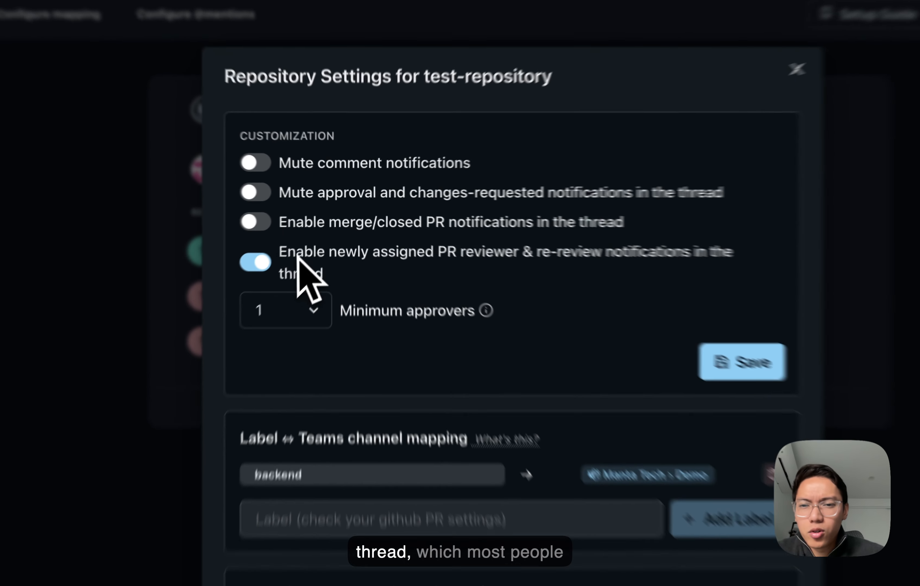
left_click_drag(315, 233, 375, 245)
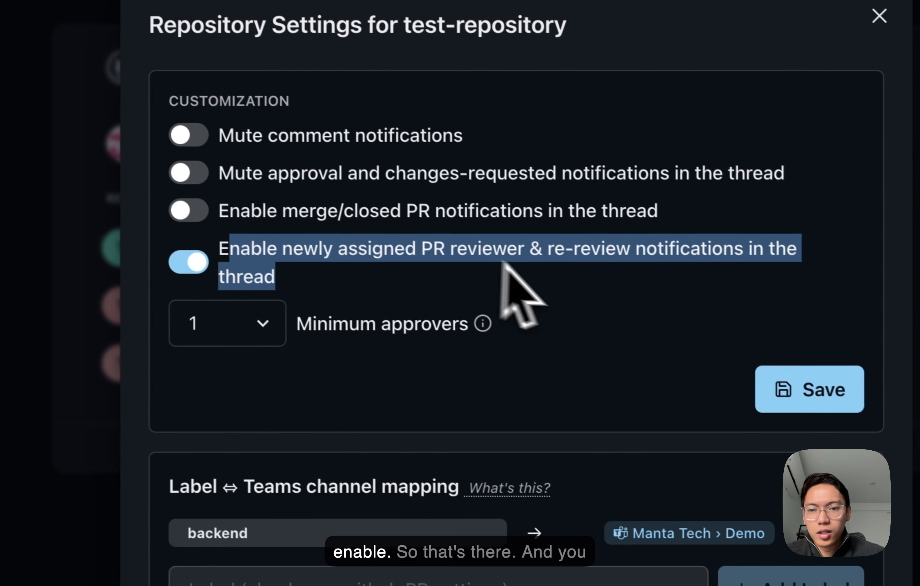
left_click(354, 278)
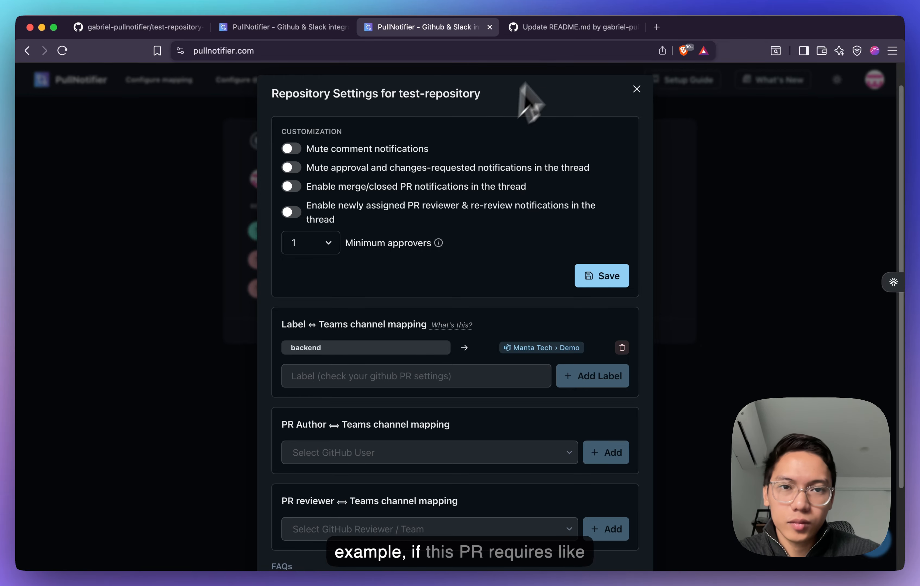
- Check the pull request's conversation on GitHub and set the minimum approvers for test-repository to 2 in PullNotifier
left_click(572, 27)
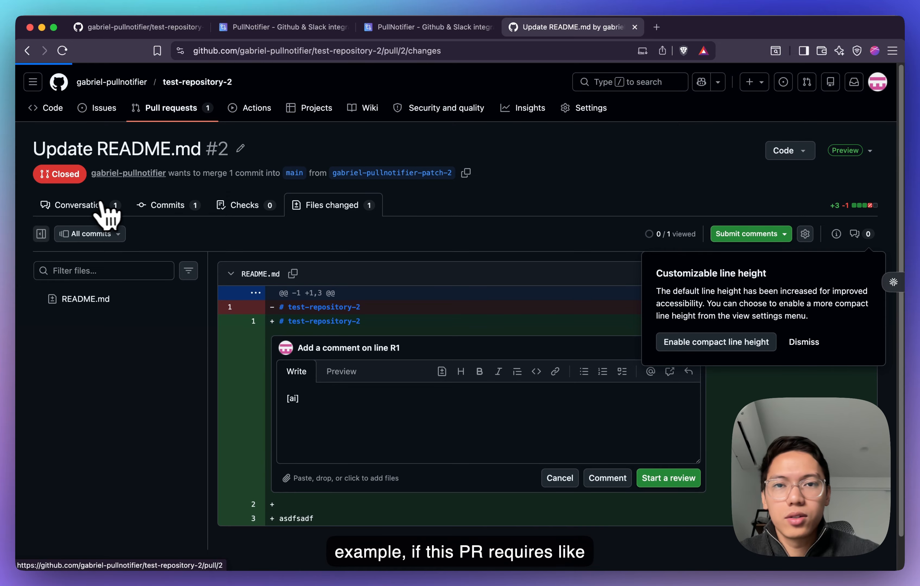
left_click(102, 204)
left_click(427, 28)
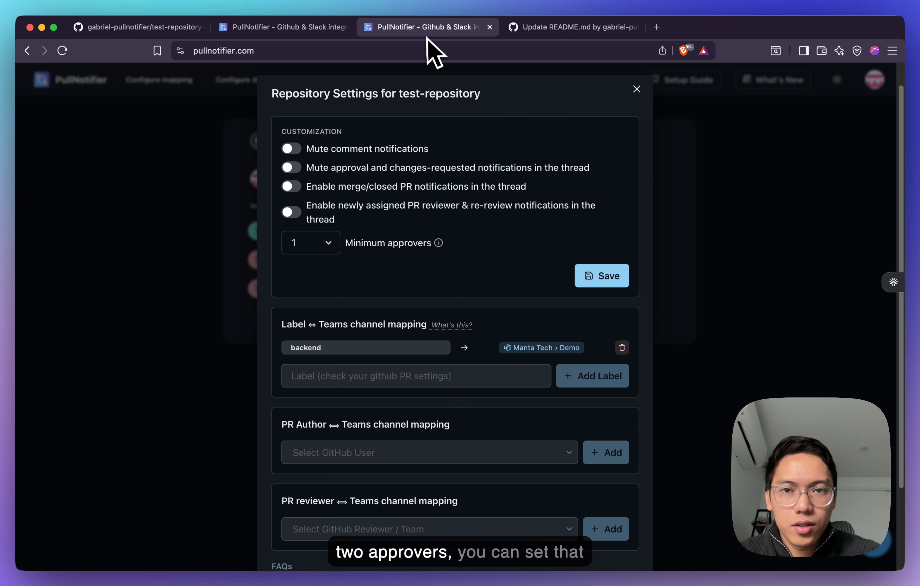
left_click(313, 243)
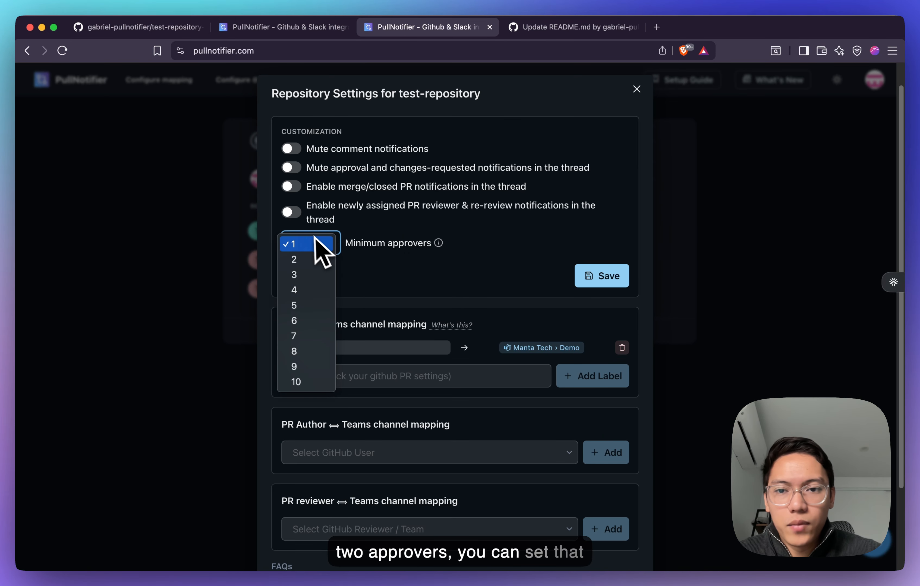
left_click(310, 261)
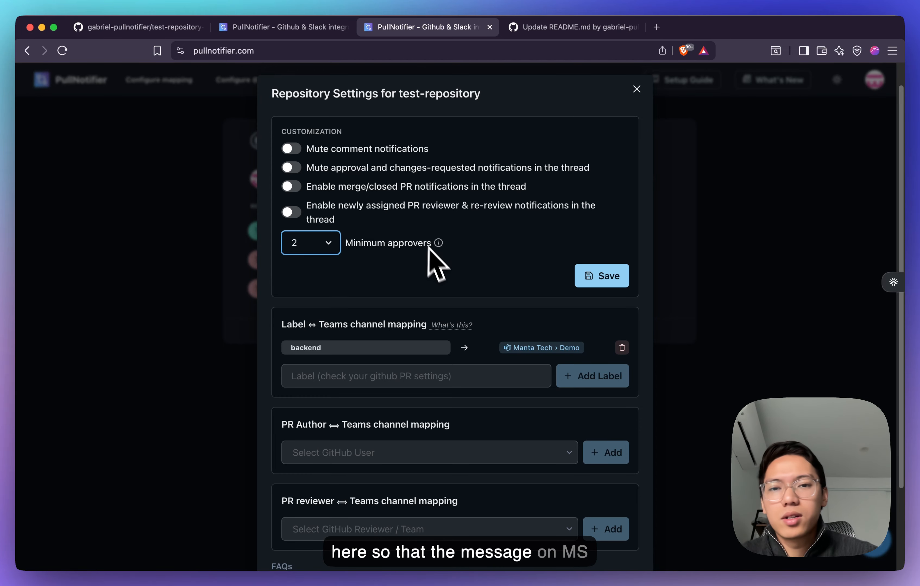
- Look at the pull request status message in the Teams Demo channel and review the remaining test-repository settings in PullNotifier
key("ctrl+Up")
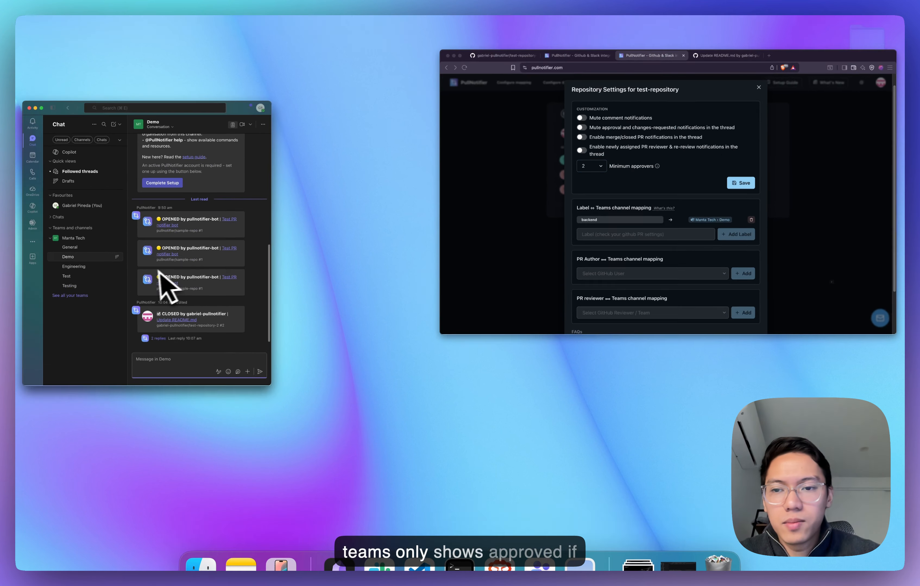
left_click(168, 287)
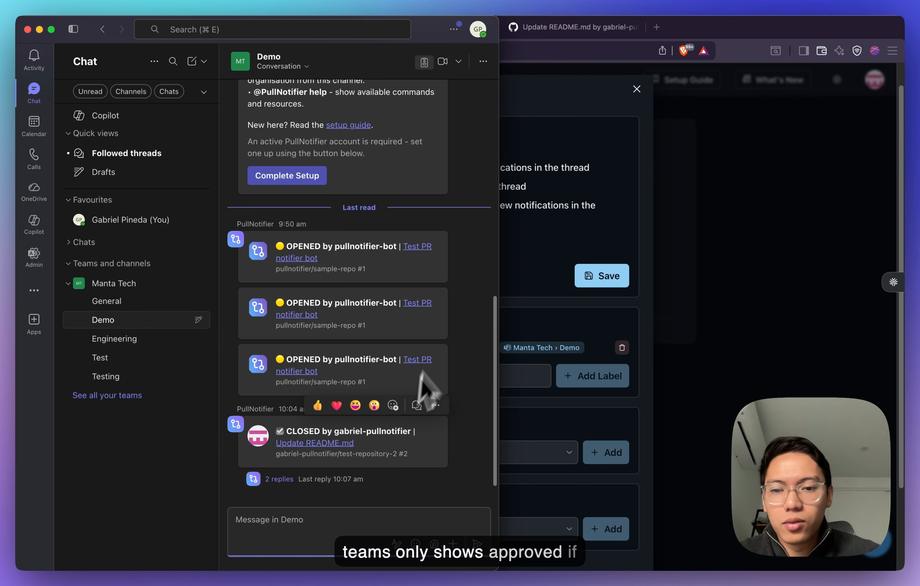
left_click(547, 238)
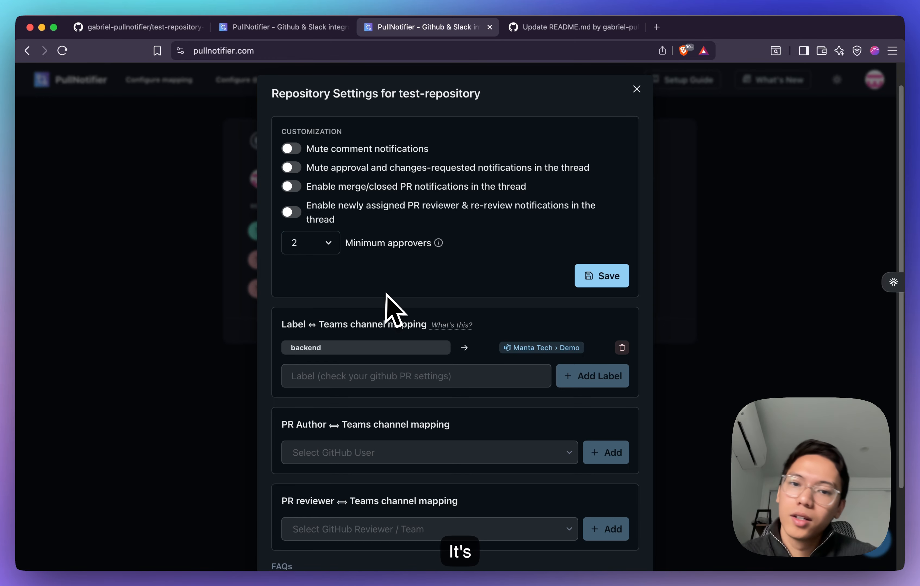
scroll(386, 303, "down", 3)
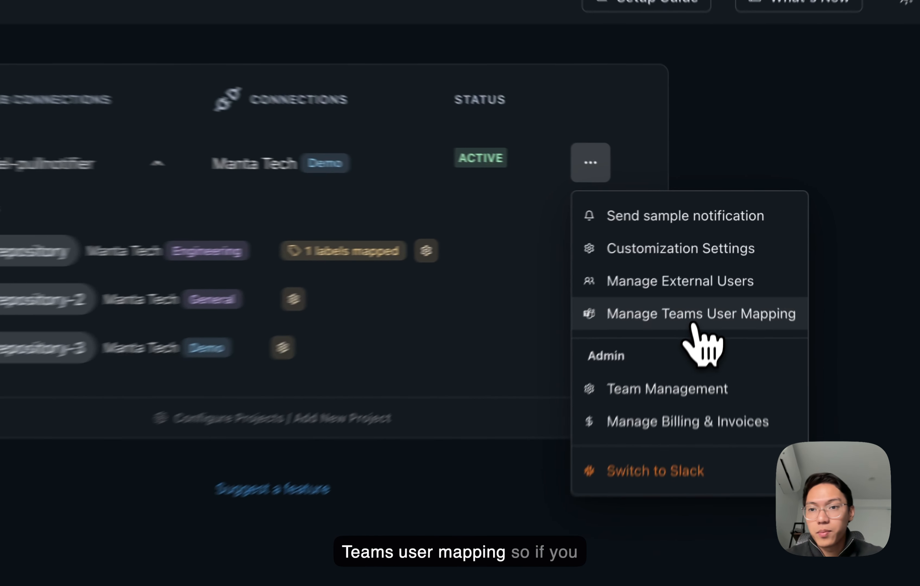
- Open PullNotifier's Teams user mapping and examine the GitHub username mentioned in the approval reply in the Teams Demo thread
left_click(711, 272)
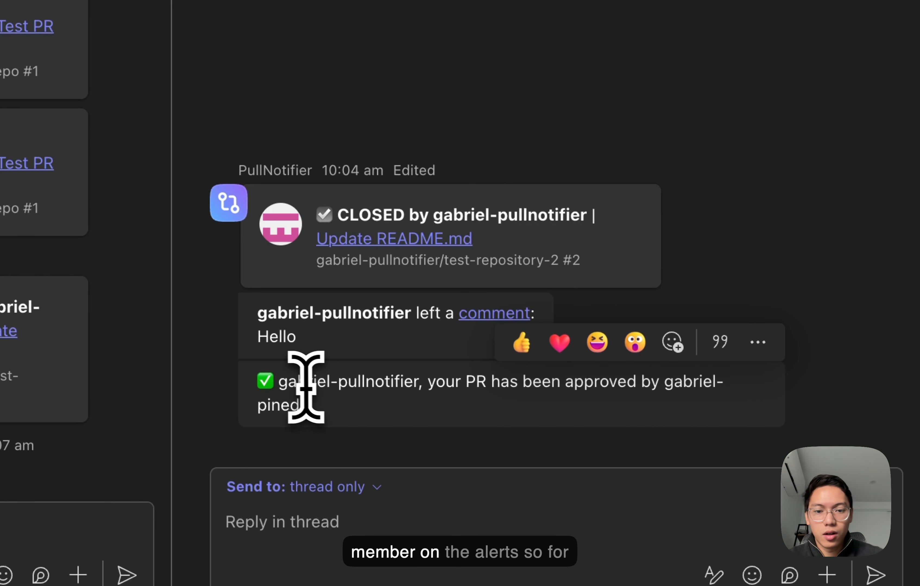
left_click_drag(279, 382, 411, 376)
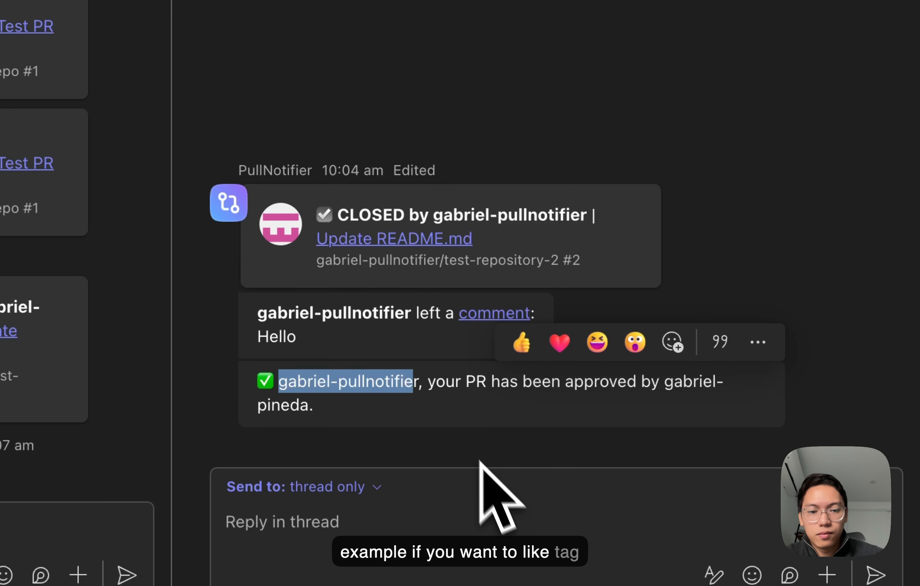
left_click_drag(423, 391, 273, 384)
left_click(422, 377)
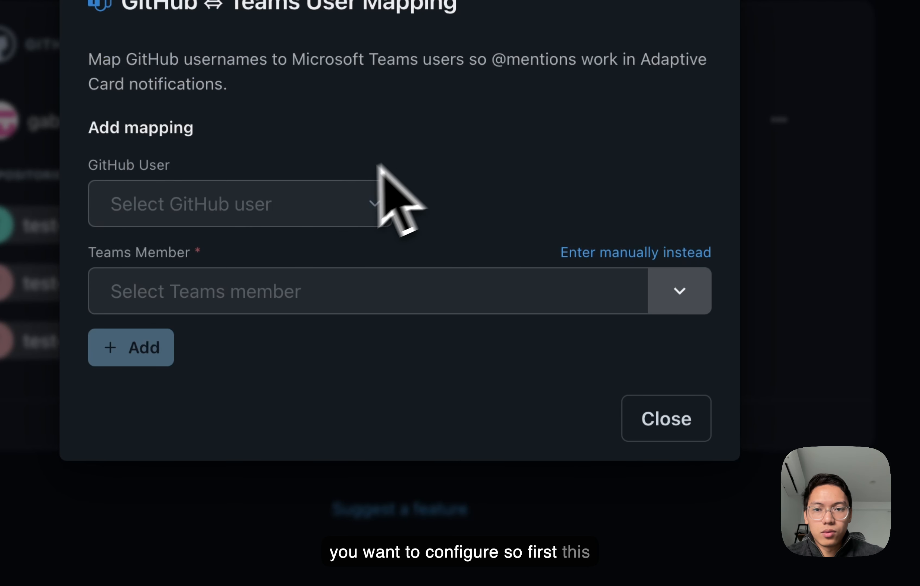
- Try out a GitHub-to-Teams user mapping by checking the GitHub user choices and selecting a Teams member, and close it without adding
left_click(308, 206)
left_click(308, 206)
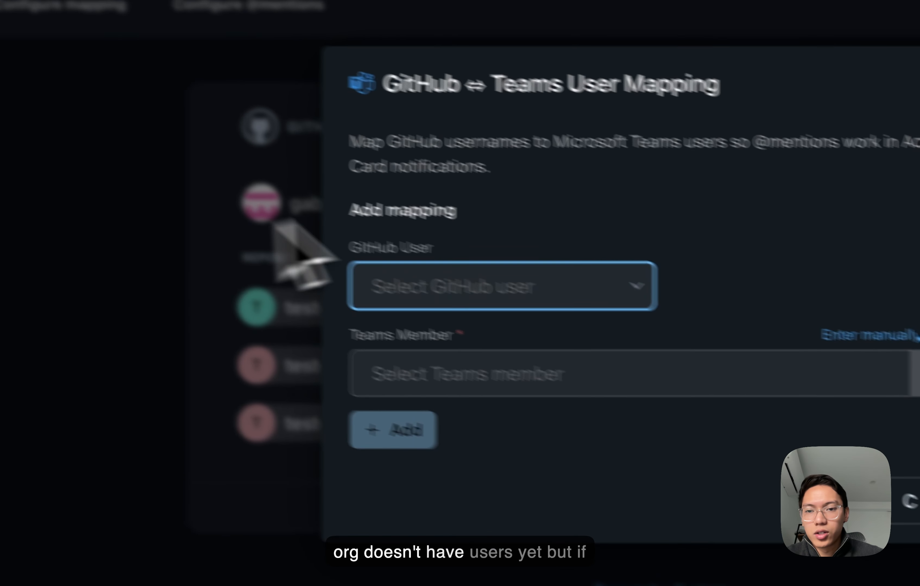
left_click(572, 286)
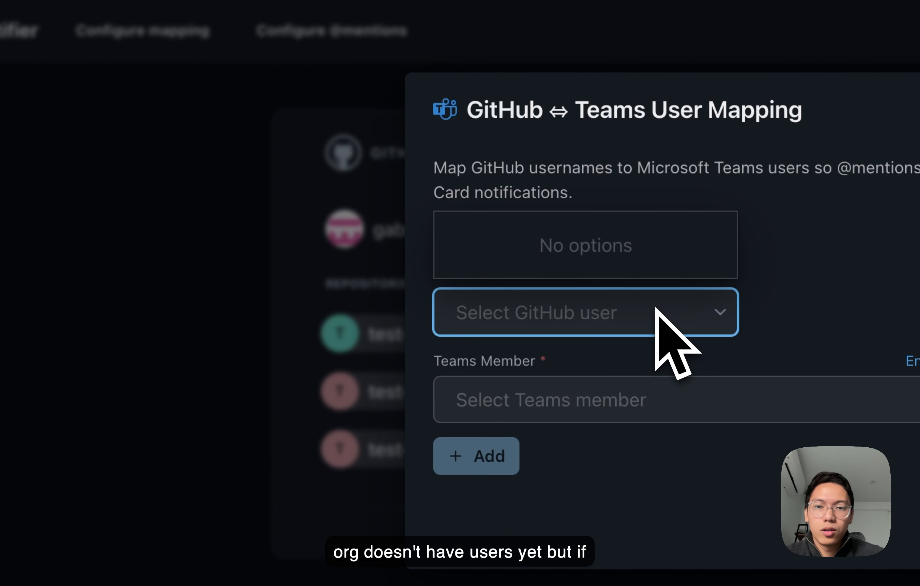
left_click(656, 308)
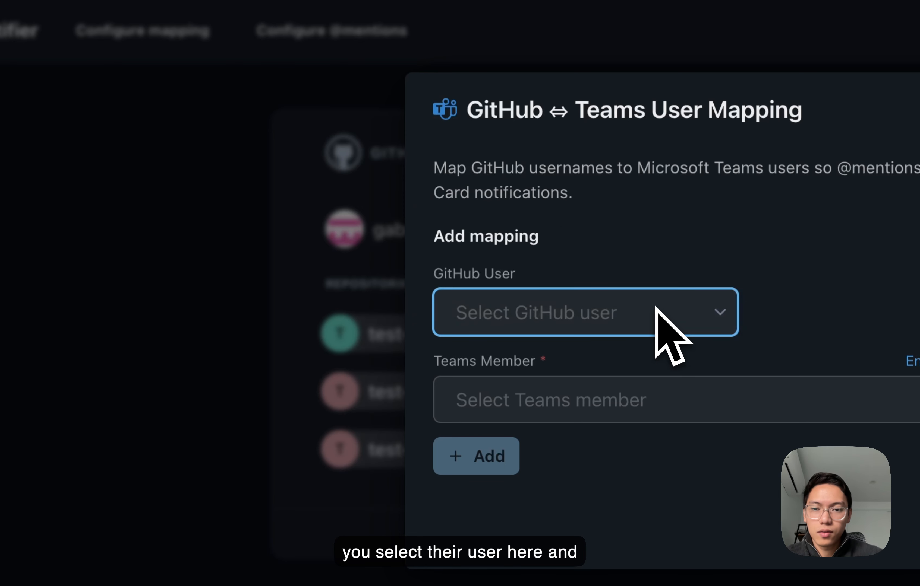
left_click(654, 398)
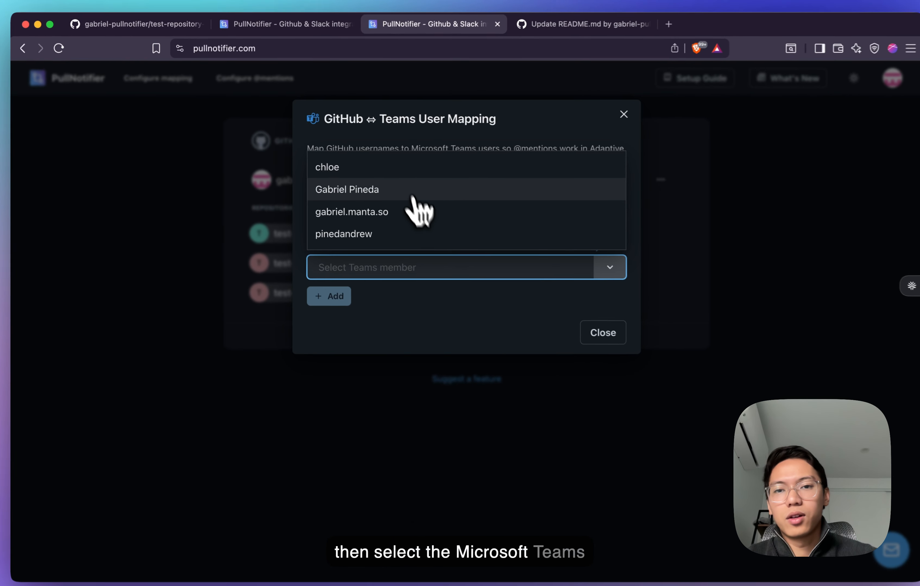
left_click(412, 195)
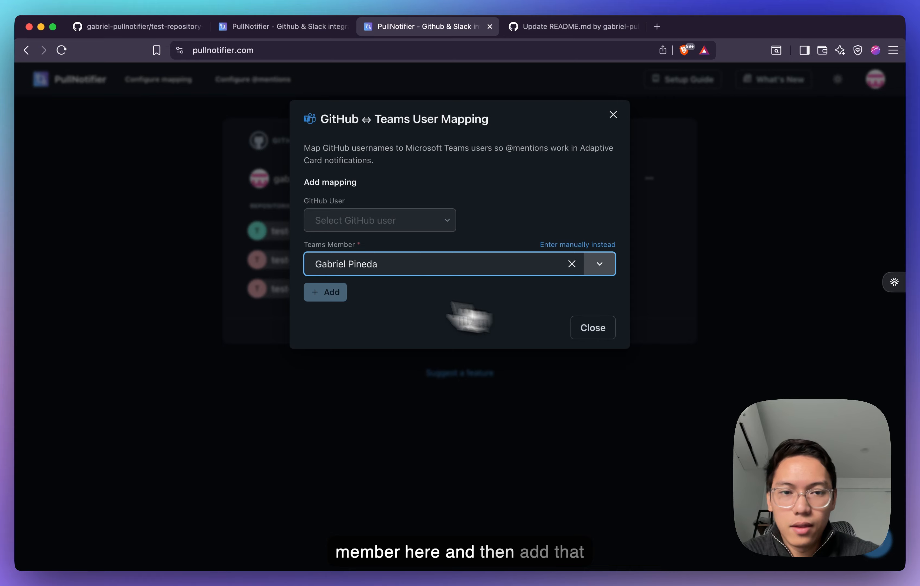
left_click(600, 337)
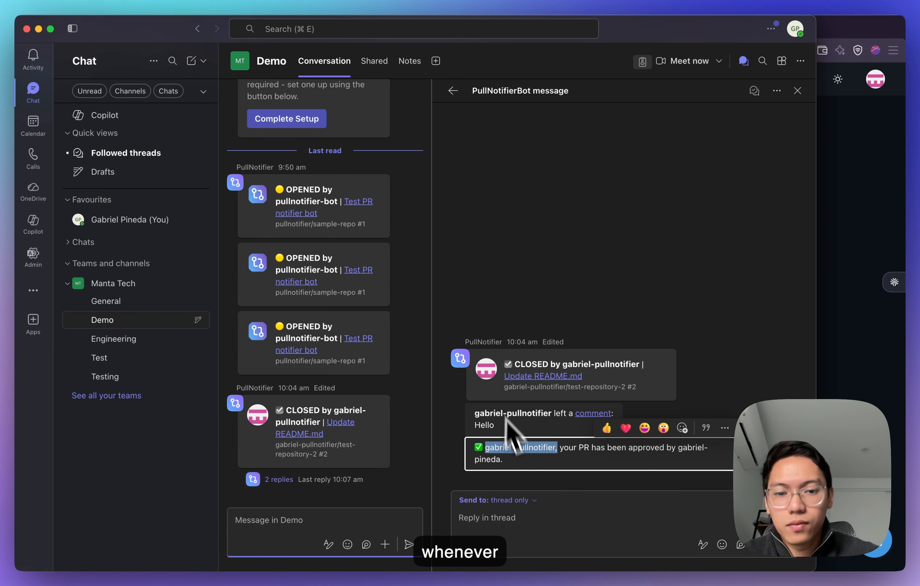
- Switch to Microsoft Teams and look again at the pull request's approval reply in the Demo thread
left_click(548, 460)
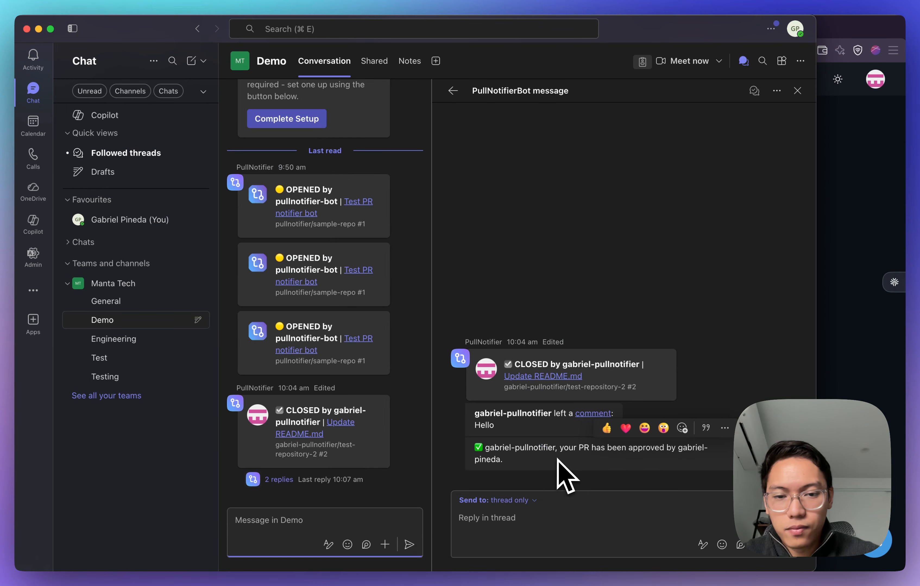